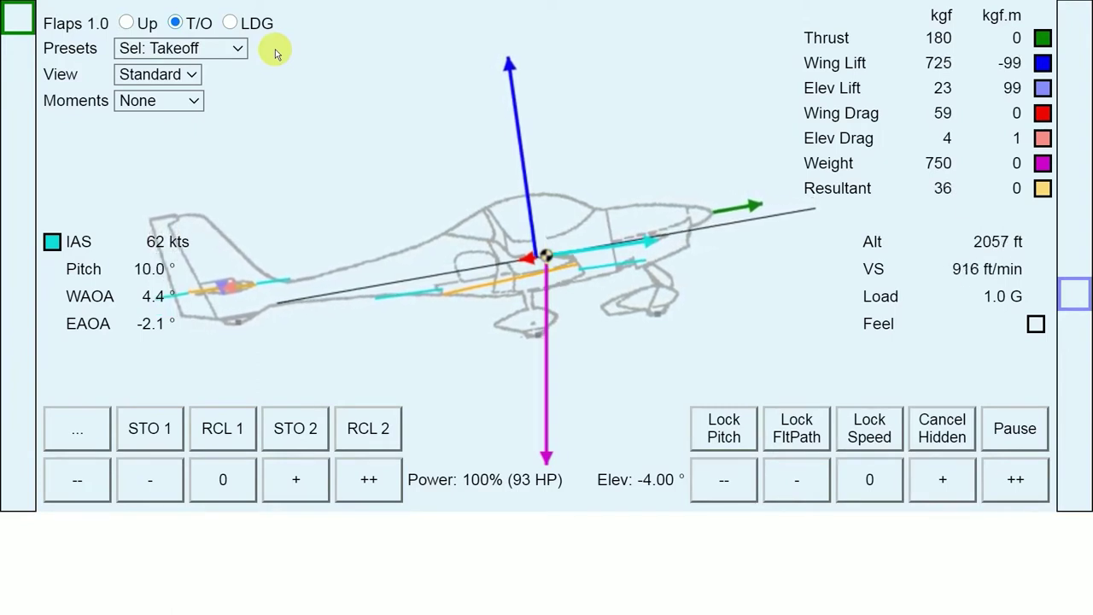
Load the Takeoff, Climb and Cruise flight presets one after another to show each condition's forces
click(238, 49)
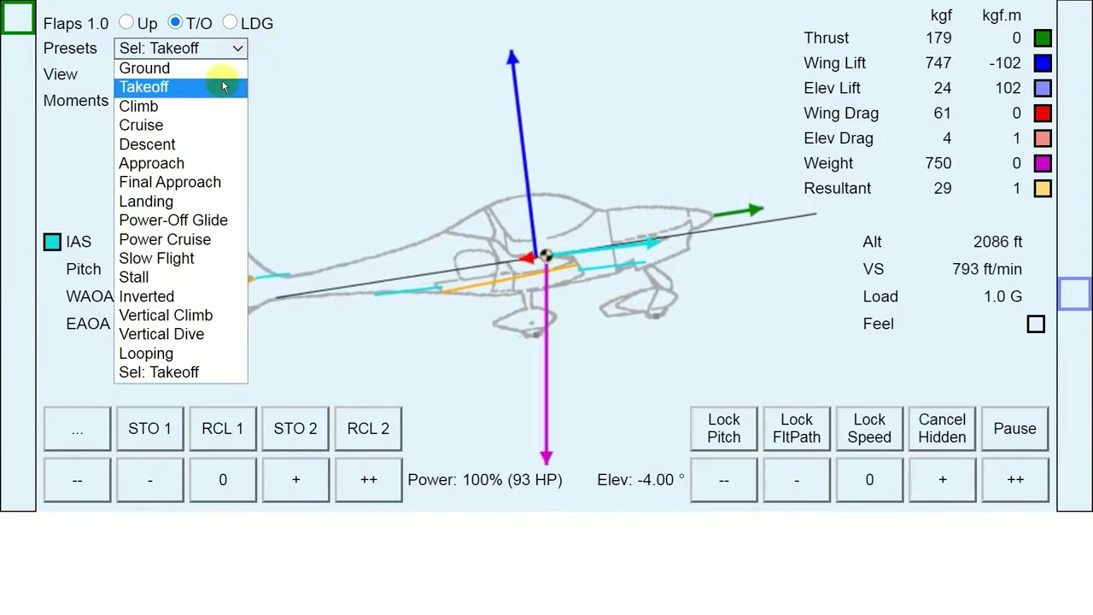
click(222, 84)
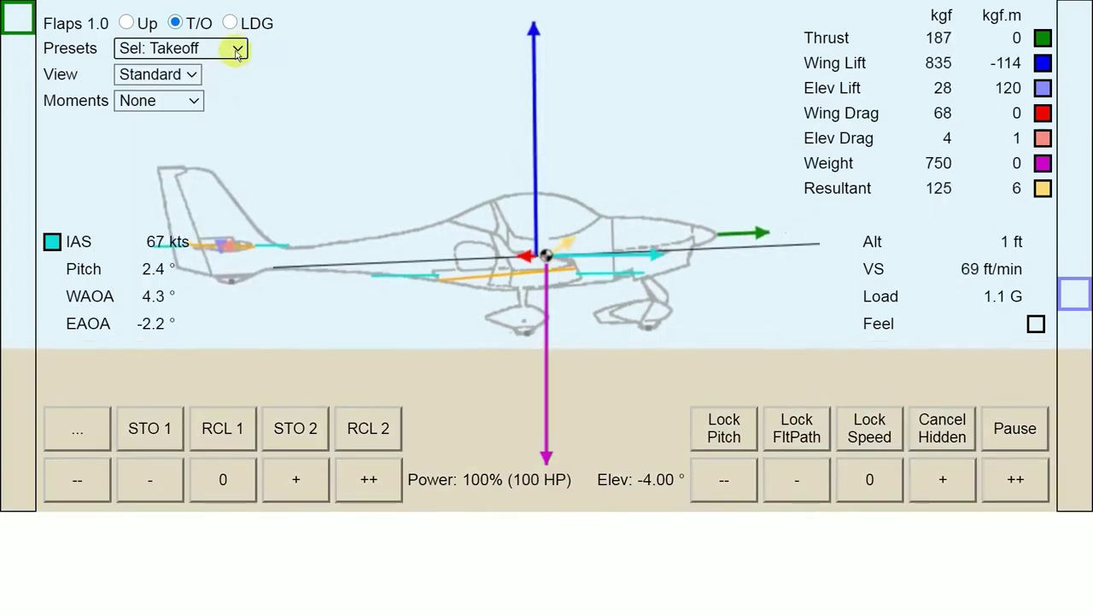
click(238, 49)
click(215, 105)
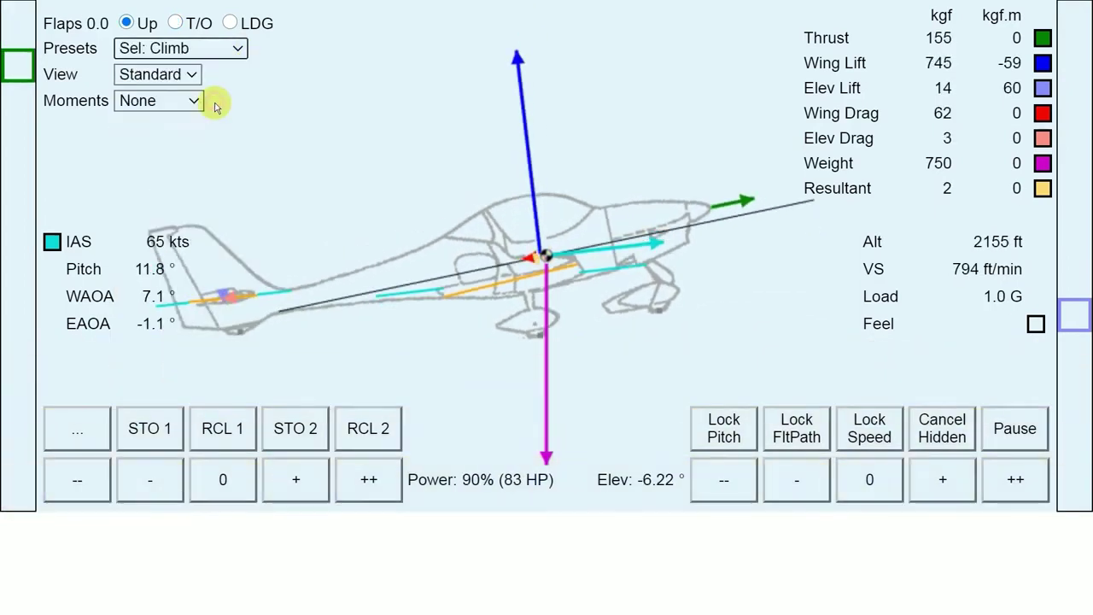
click(238, 49)
click(208, 122)
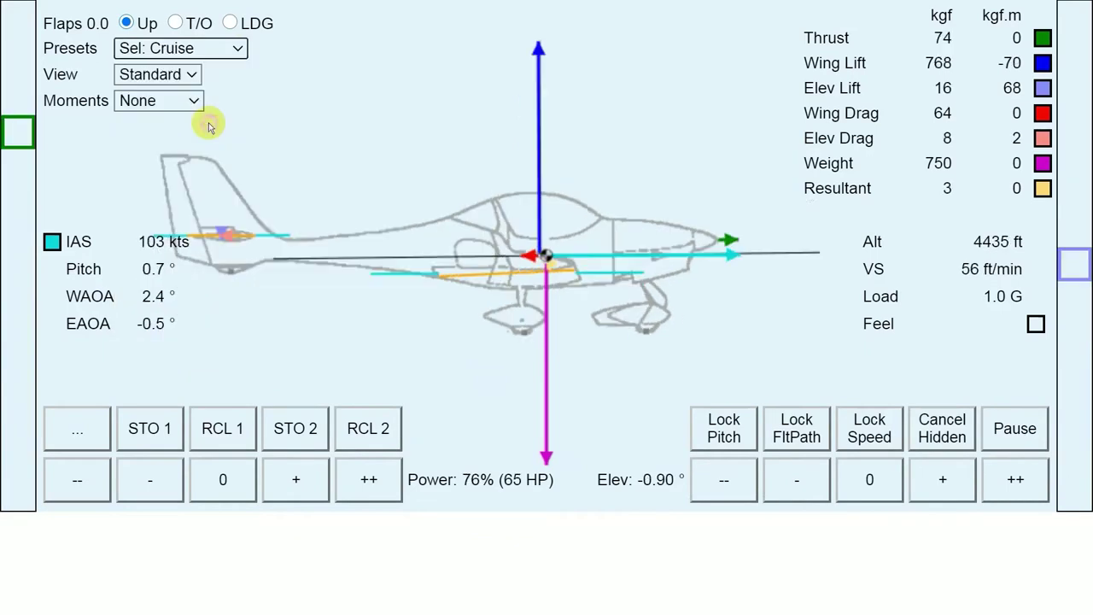
Run through the arrival presets in order: Descent, Approach and Landing
click(237, 47)
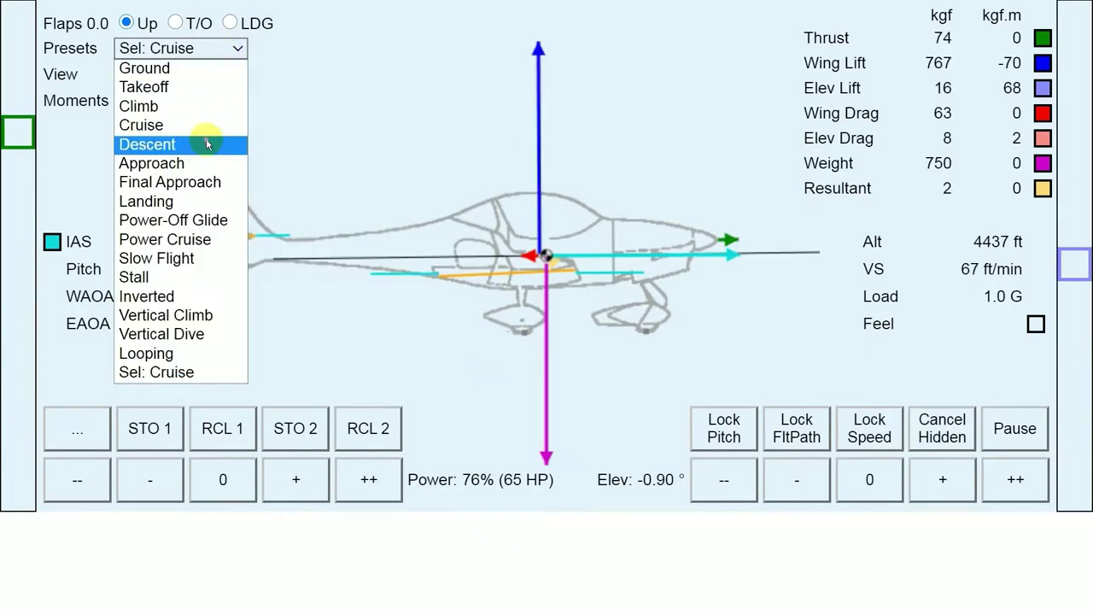
click(202, 144)
click(240, 52)
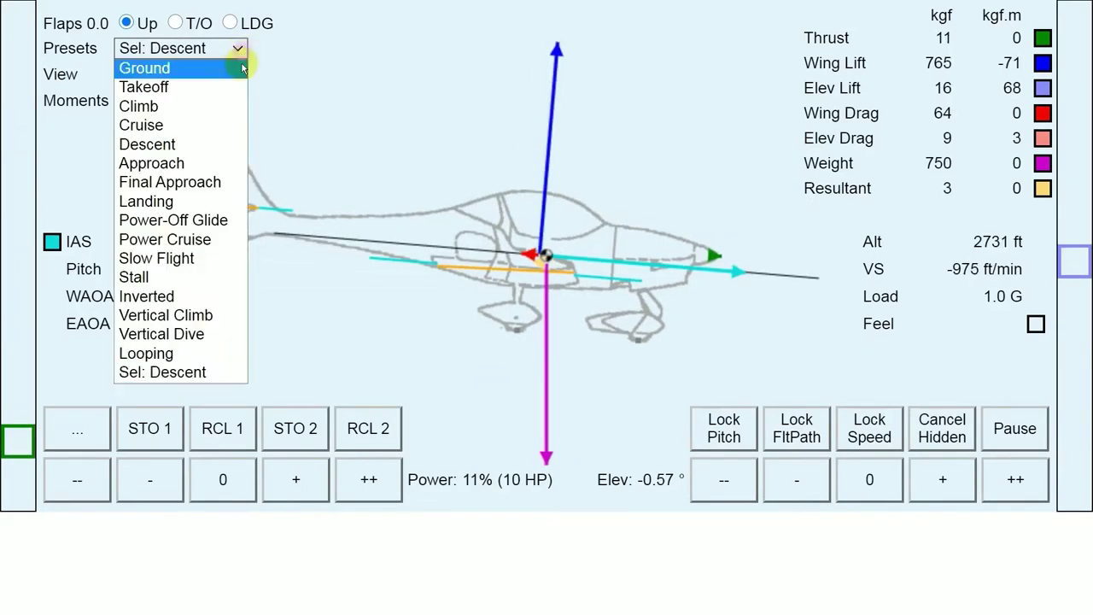
click(198, 170)
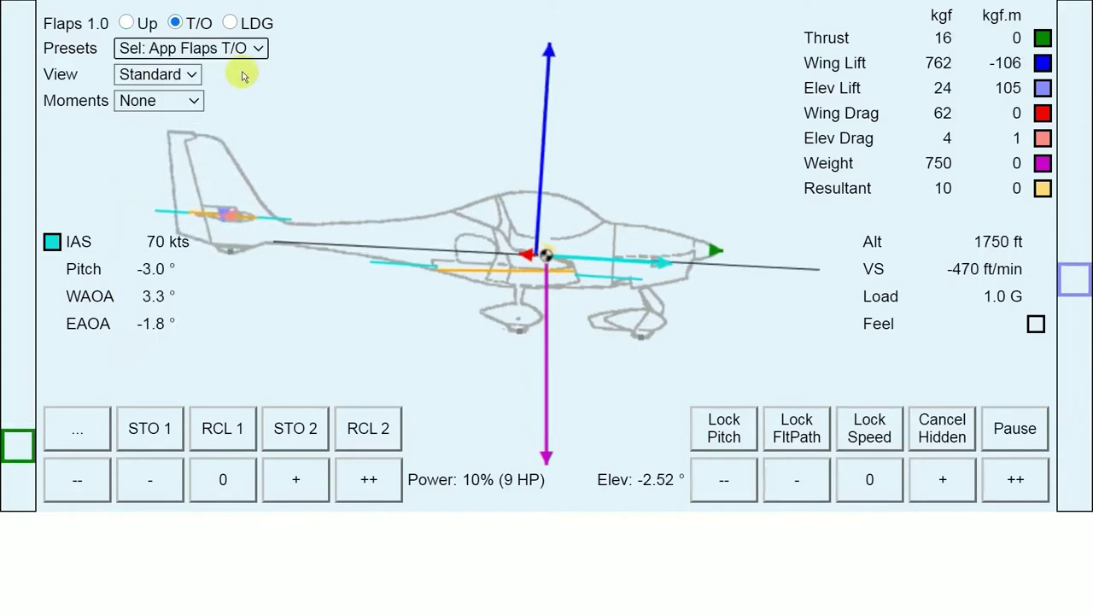
click(257, 48)
click(214, 202)
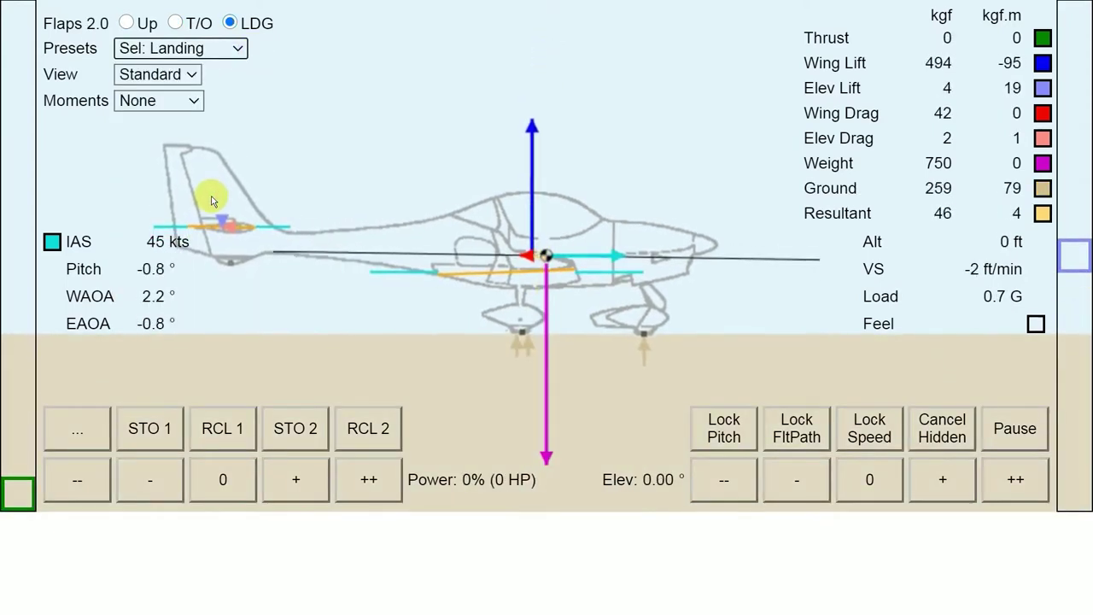
Load the Stall preset, let the stall develop, and switch to the Inverted preset
click(235, 49)
click(182, 277)
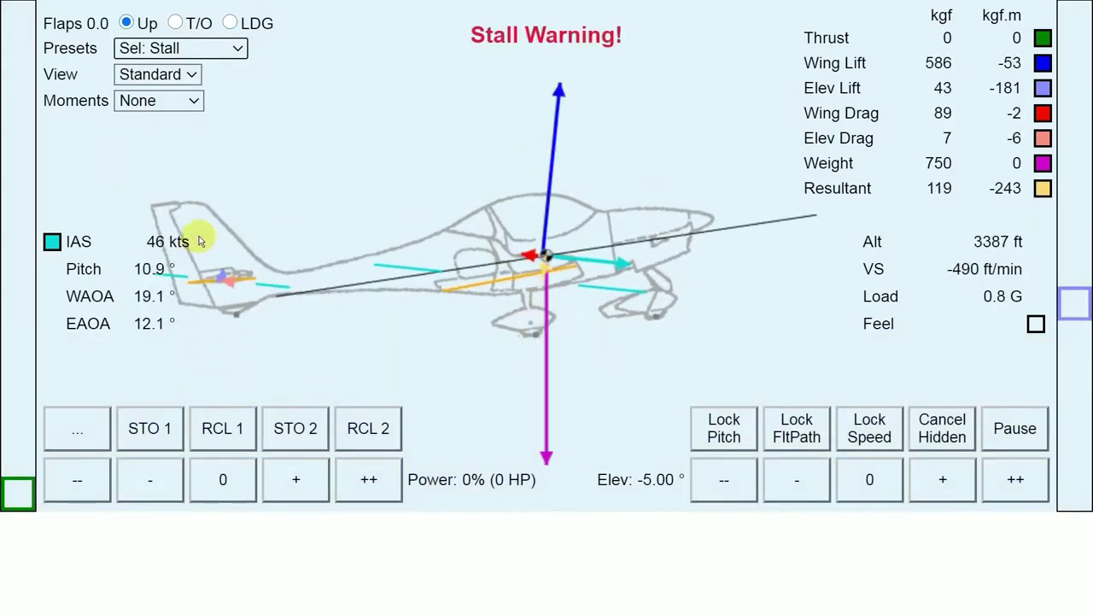
click(236, 48)
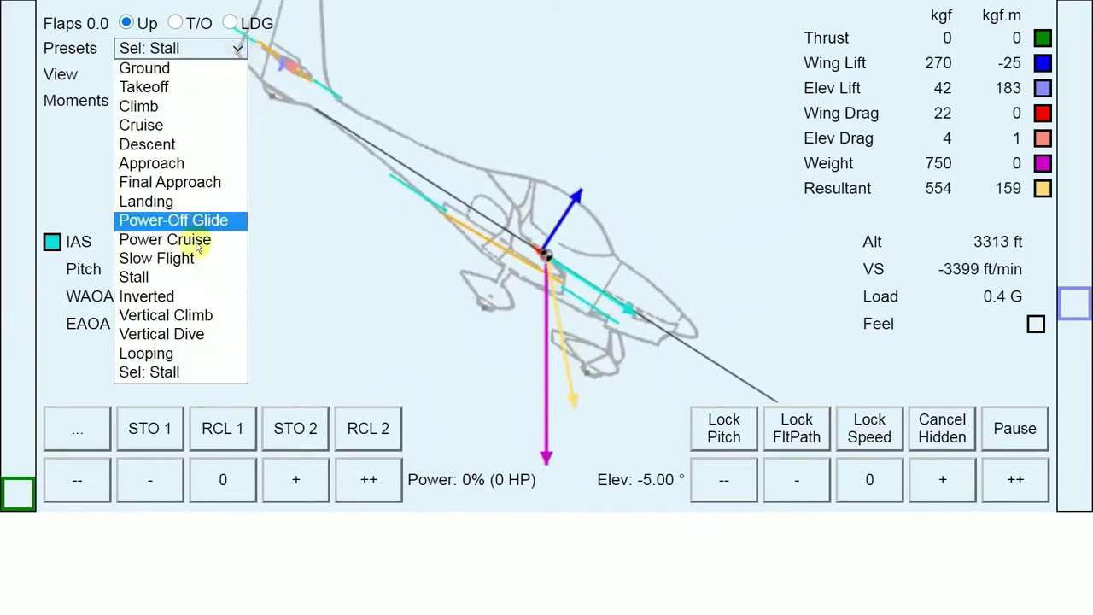
click(183, 364)
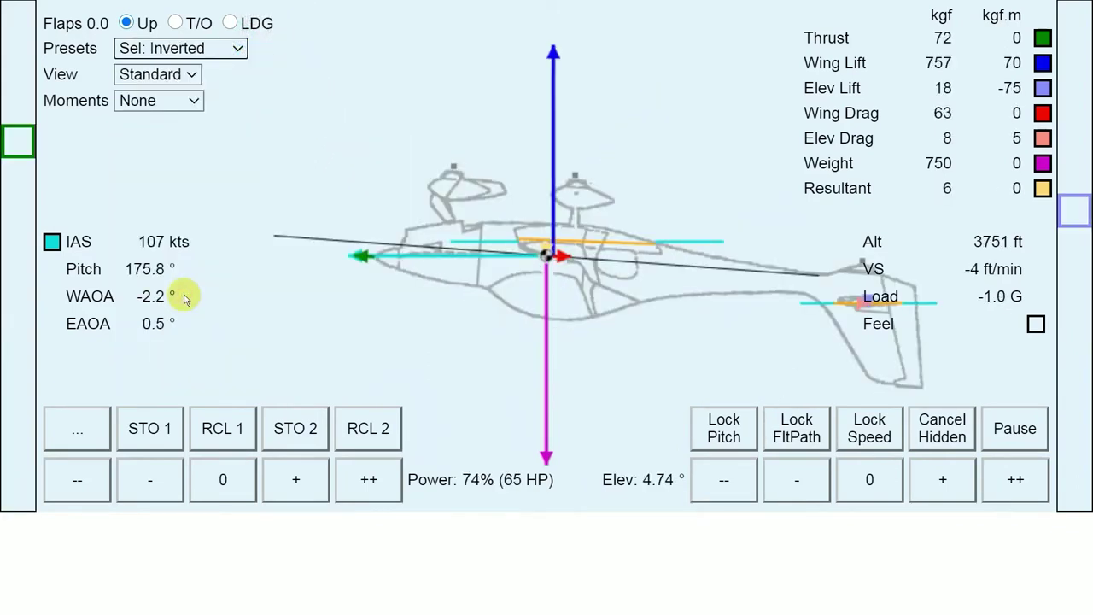
Demonstrate the Vertical Climb, Vertical Dive and Looping presets in turn
click(240, 51)
click(208, 314)
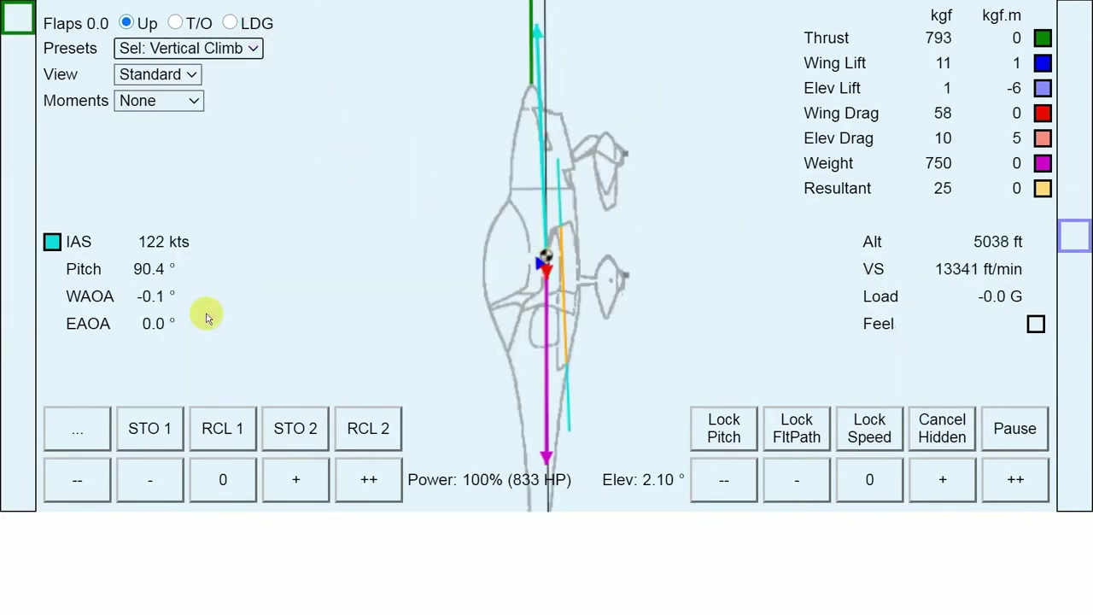
click(251, 47)
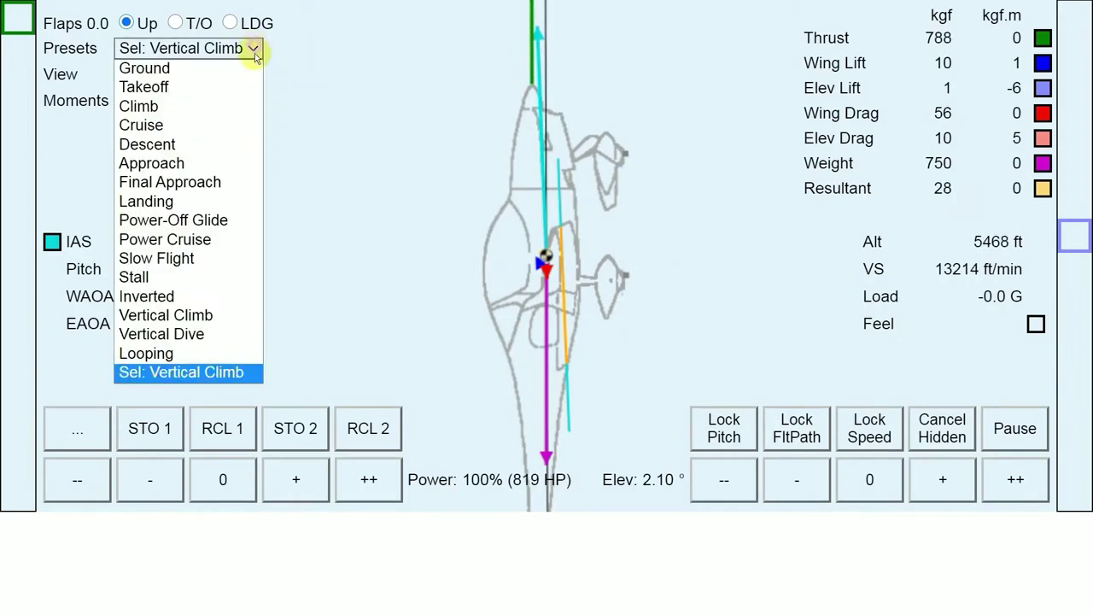
click(217, 334)
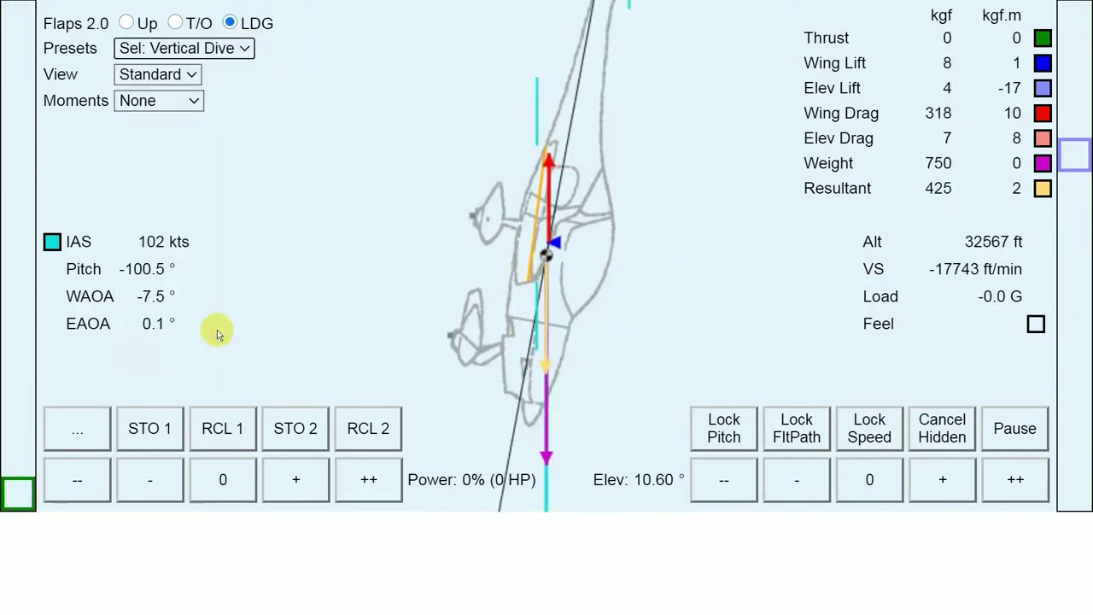
click(244, 49)
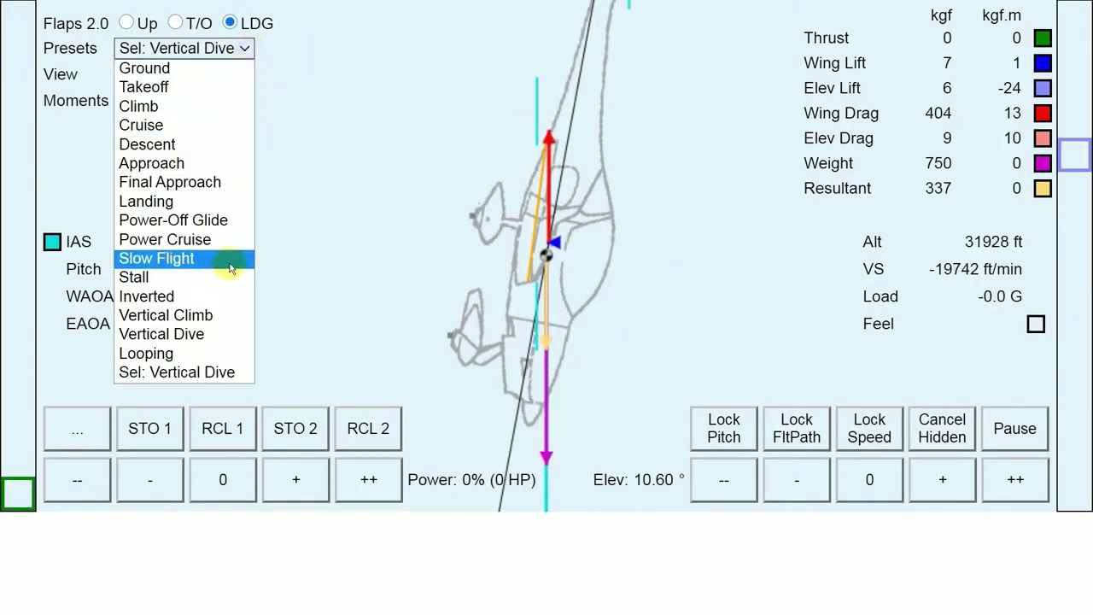
click(207, 352)
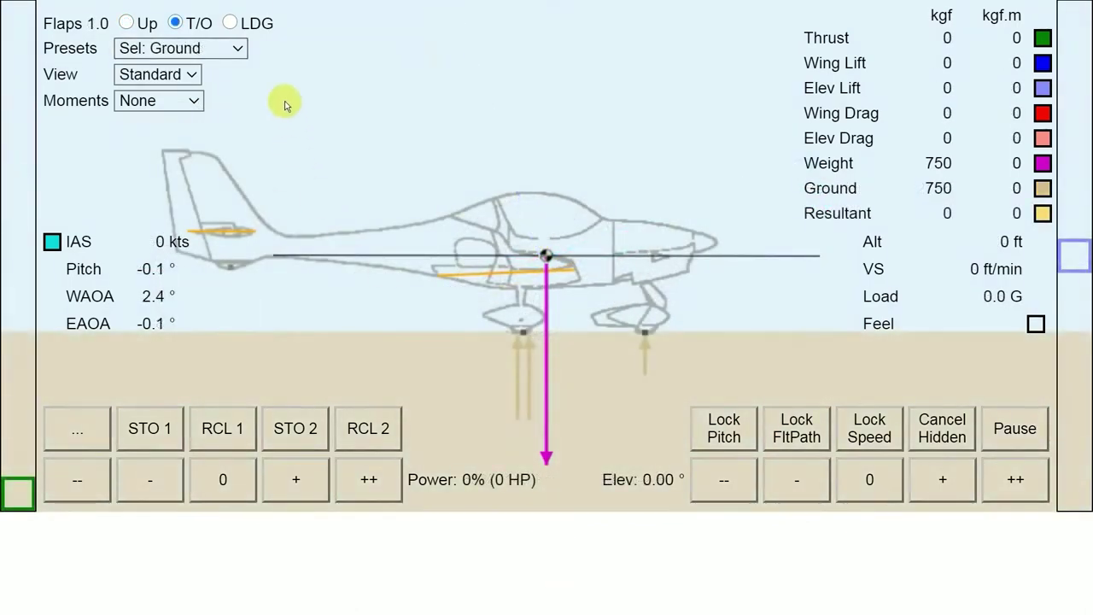
Starting from the Climb preset, reduce engine power to about 81% and set the elevator to about -4.43°
click(239, 49)
click(206, 106)
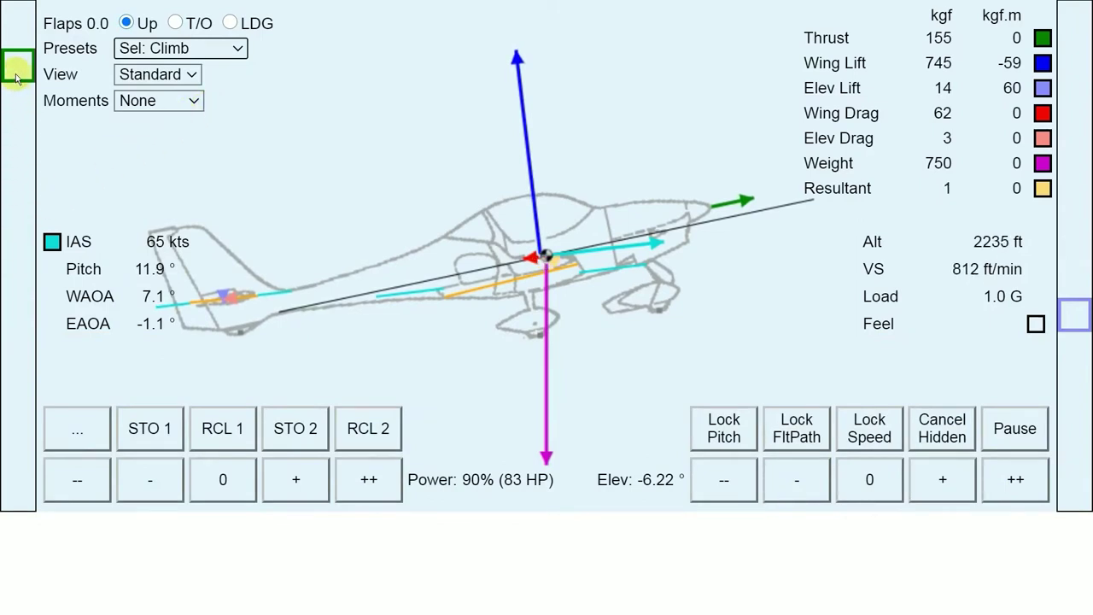
drag(16, 76, 25, 117)
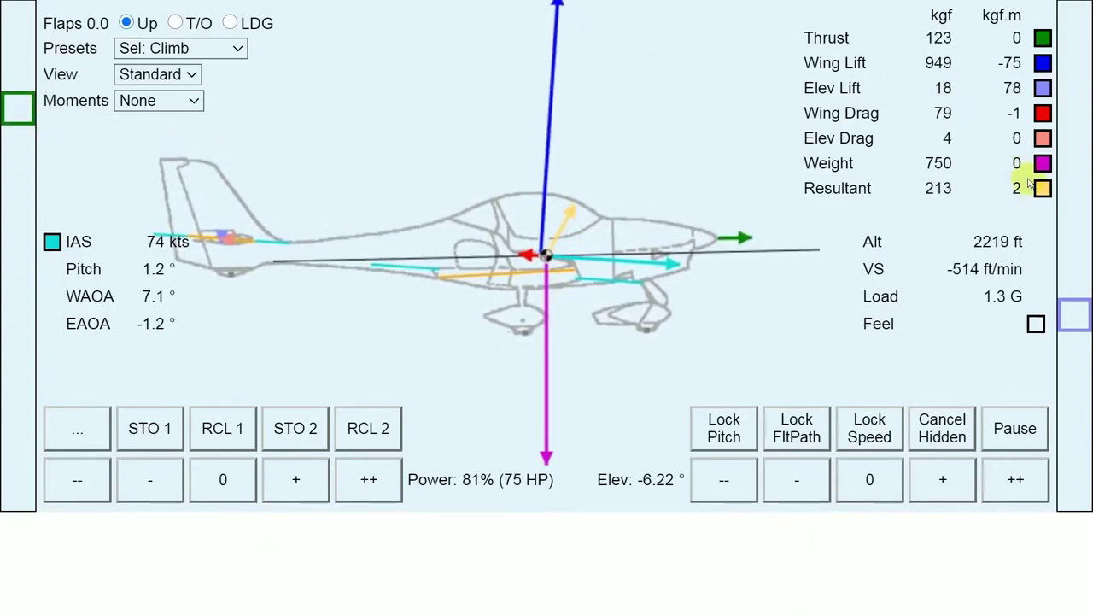
drag(1074, 314, 1069, 292)
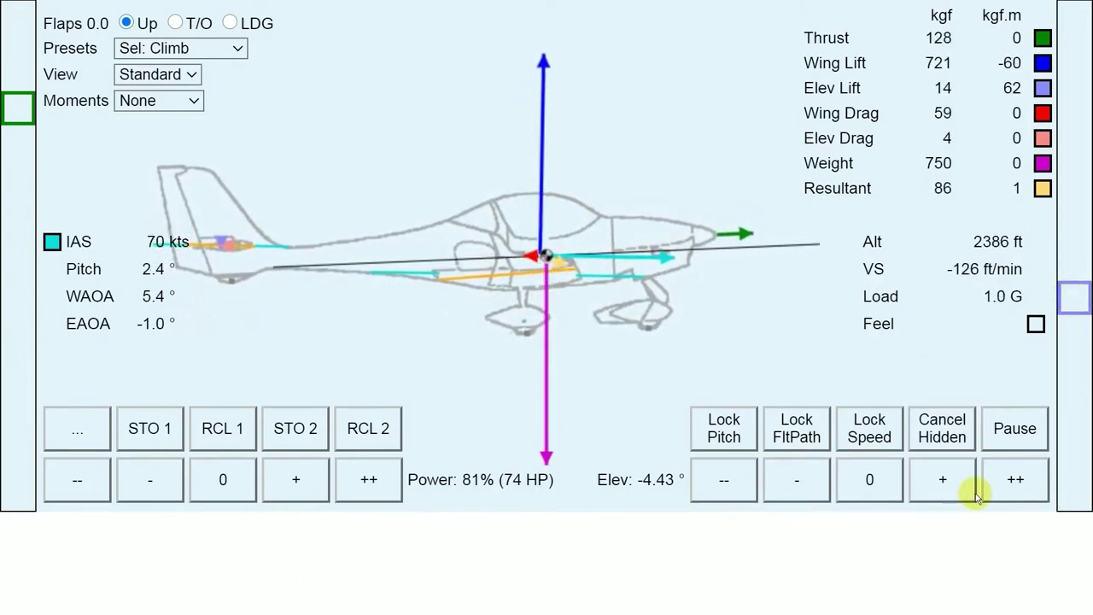
Raise the engine power by one coarse increment, then lower it in fine decrements to 78%
click(380, 491)
click(146, 480)
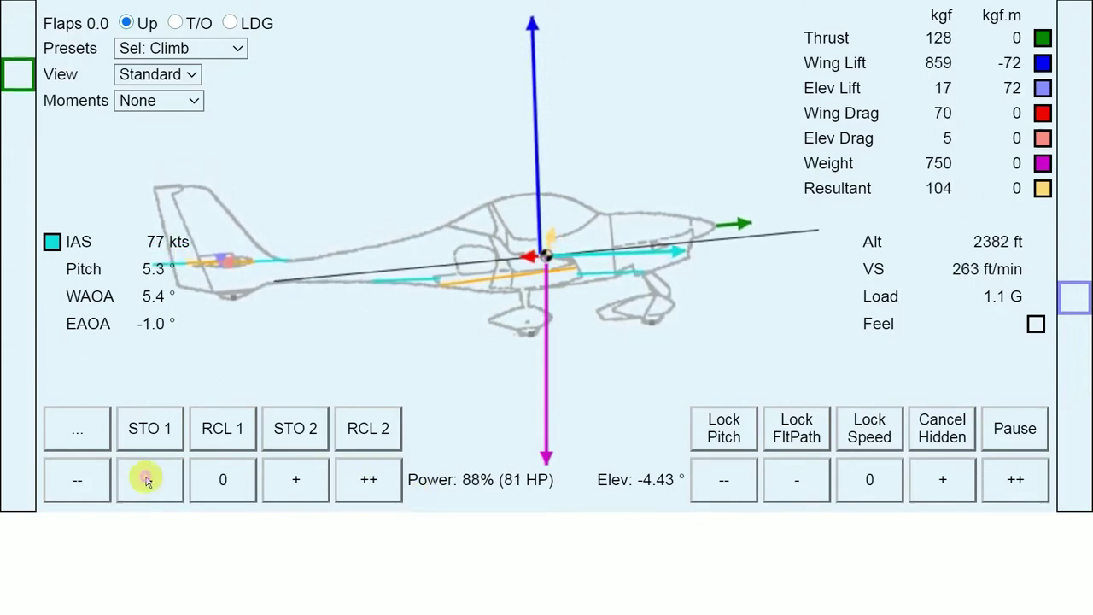
click(146, 480)
click(146, 480)
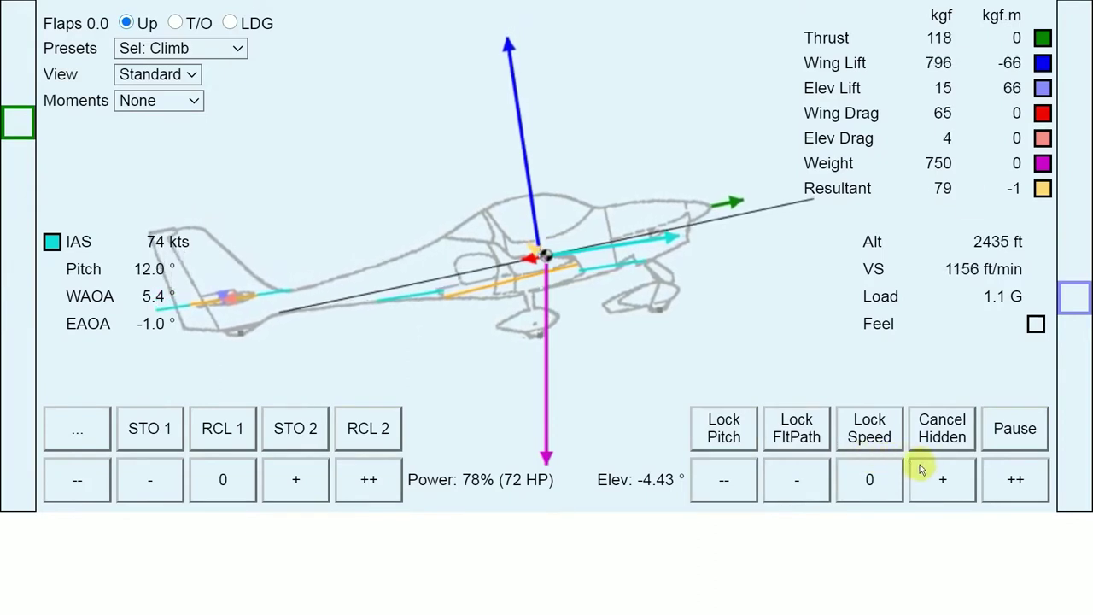
Adjust the elevator with one coarse decrement, three coarse increments and fine decrements to pitch the aircraft down and up
click(725, 481)
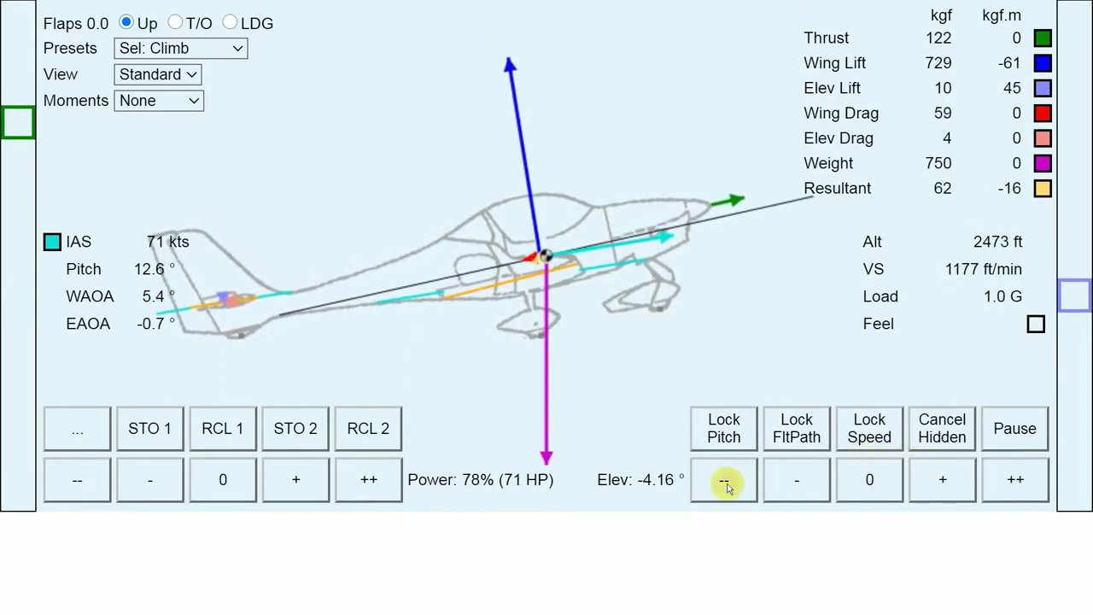
click(1013, 482)
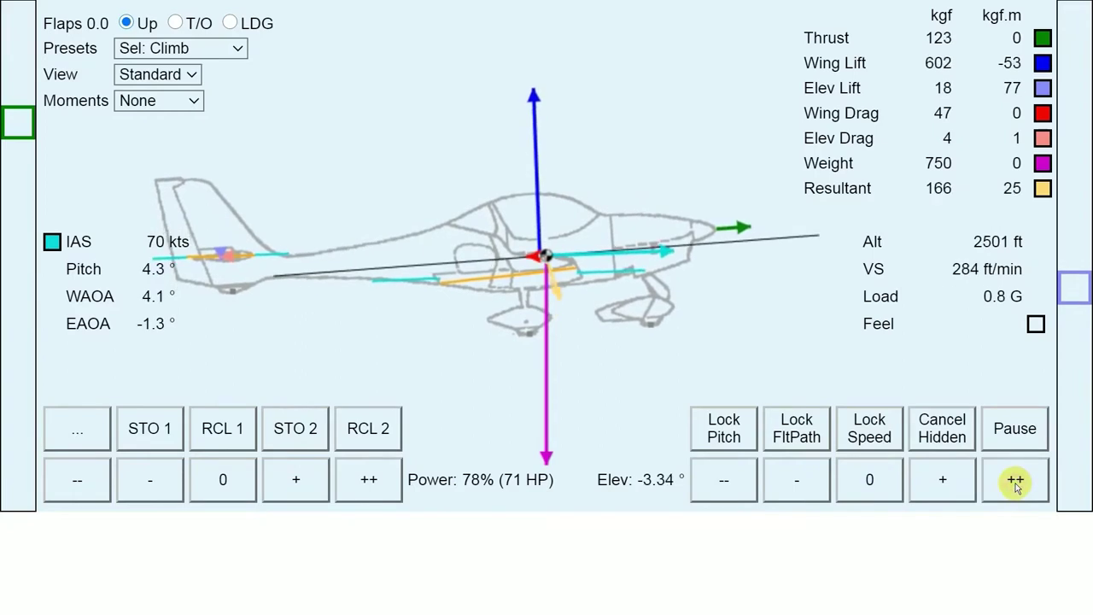
click(1015, 482)
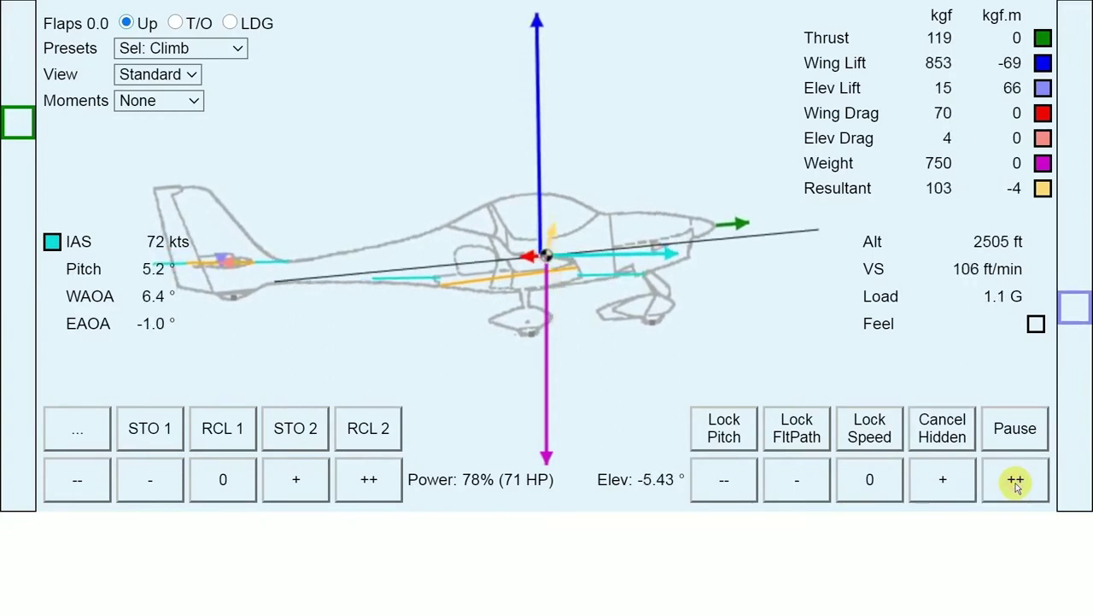
click(1014, 481)
click(797, 480)
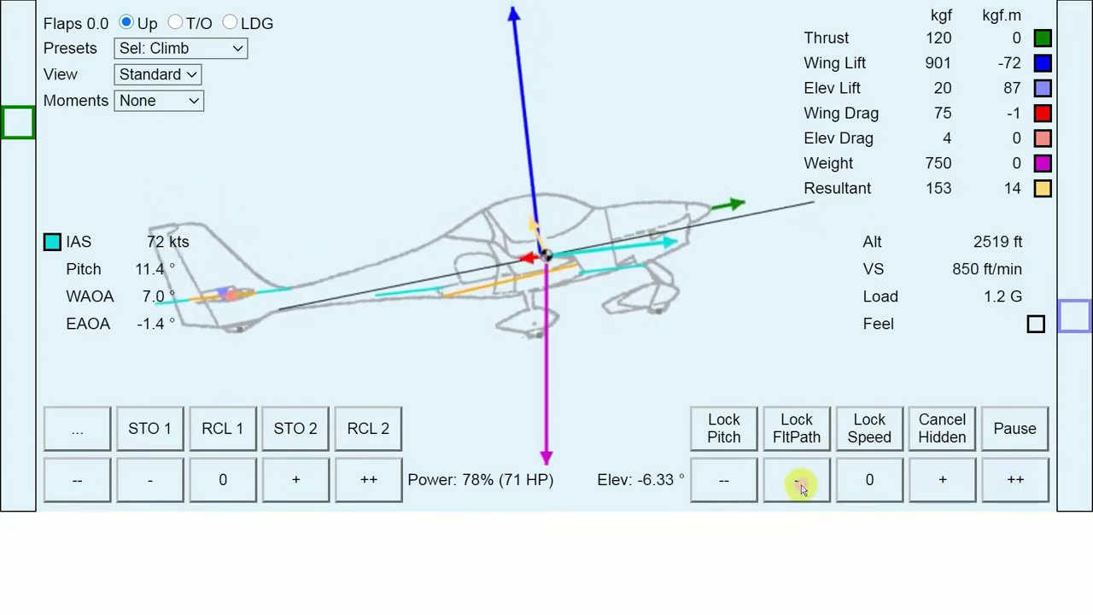
drag(800, 483, 800, 483)
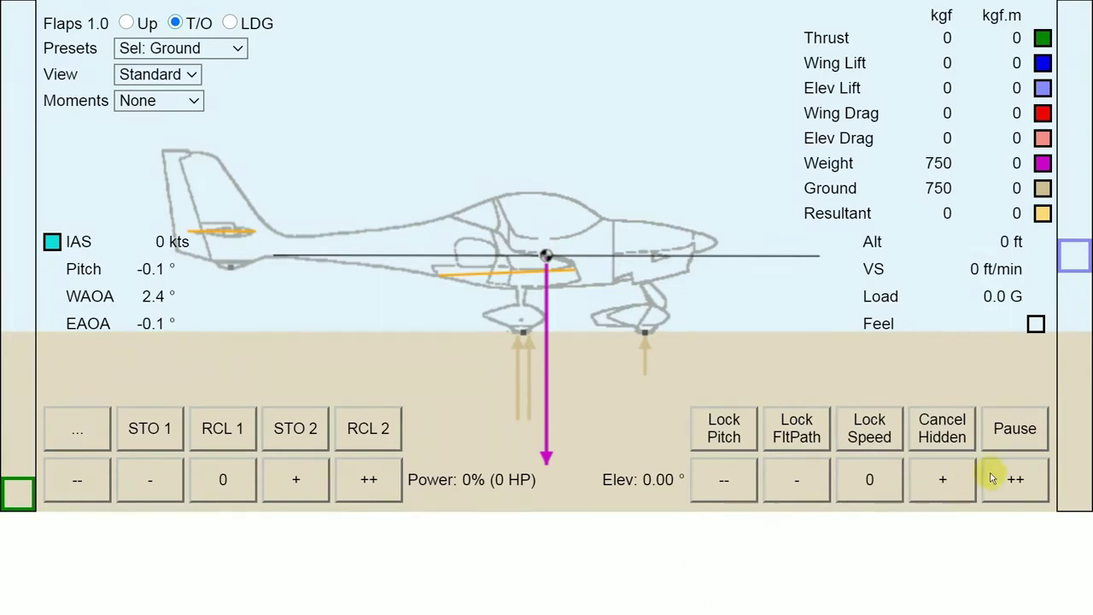
With the simulation paused on the ground, set power to 100%, run the takeoff roll and pause it at about 52 kts
click(1016, 436)
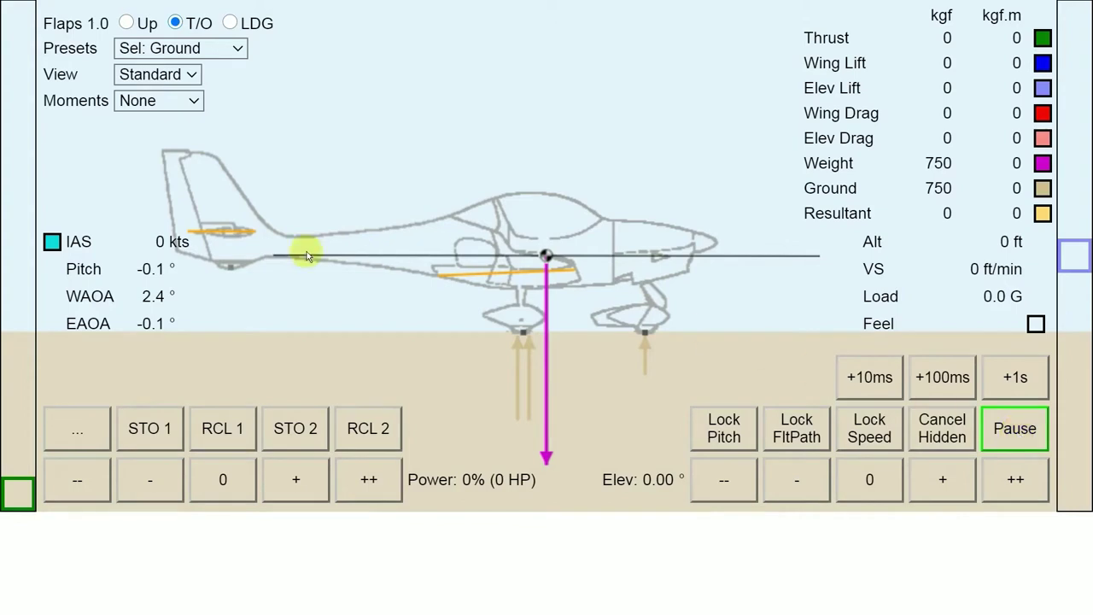
click(22, 499)
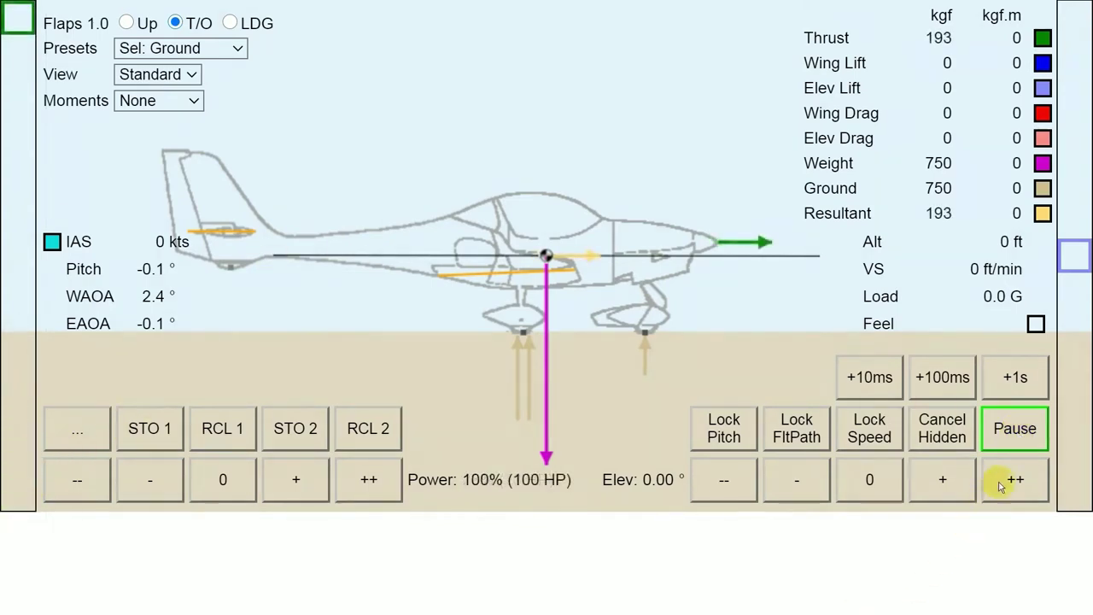
click(1016, 432)
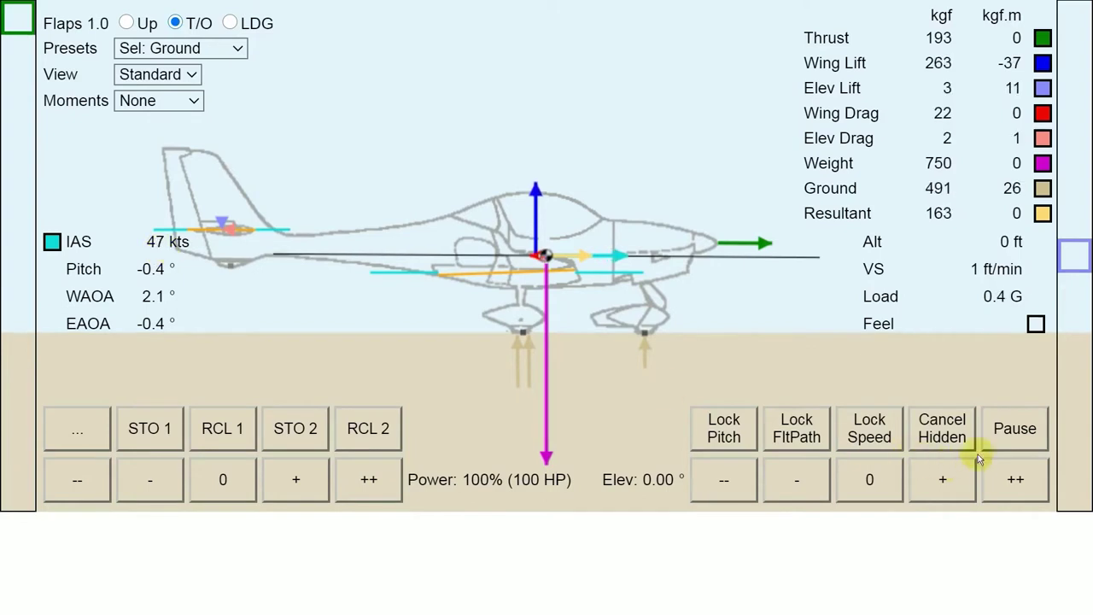
click(1010, 434)
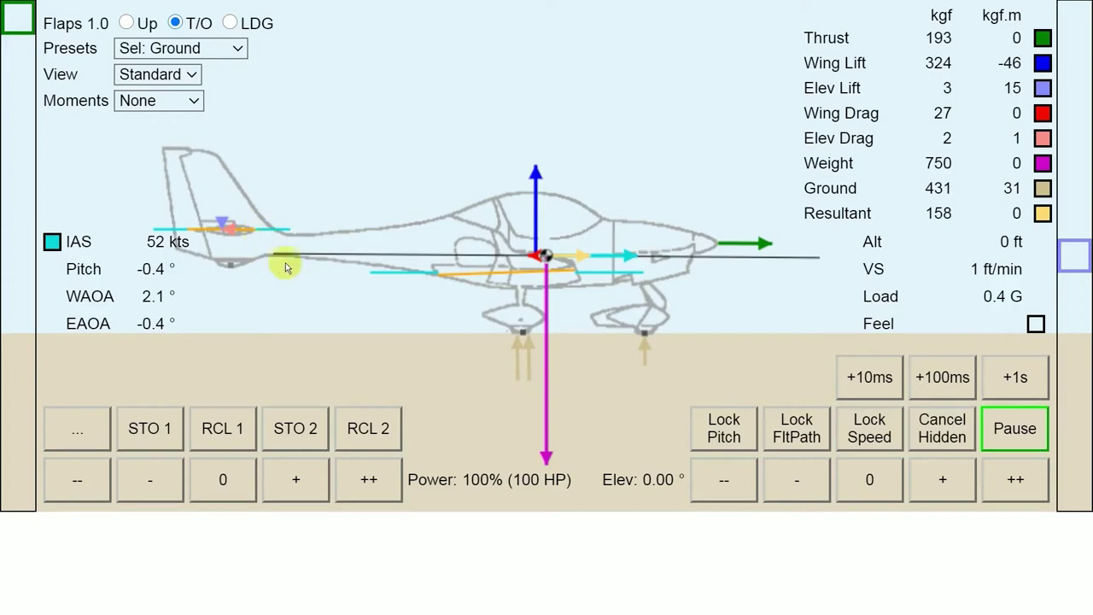
Store the takeoff-roll state in memory 1 and recall it, then lift off by moving the elevator to about -3.47° and slightly beyond
click(149, 428)
click(224, 431)
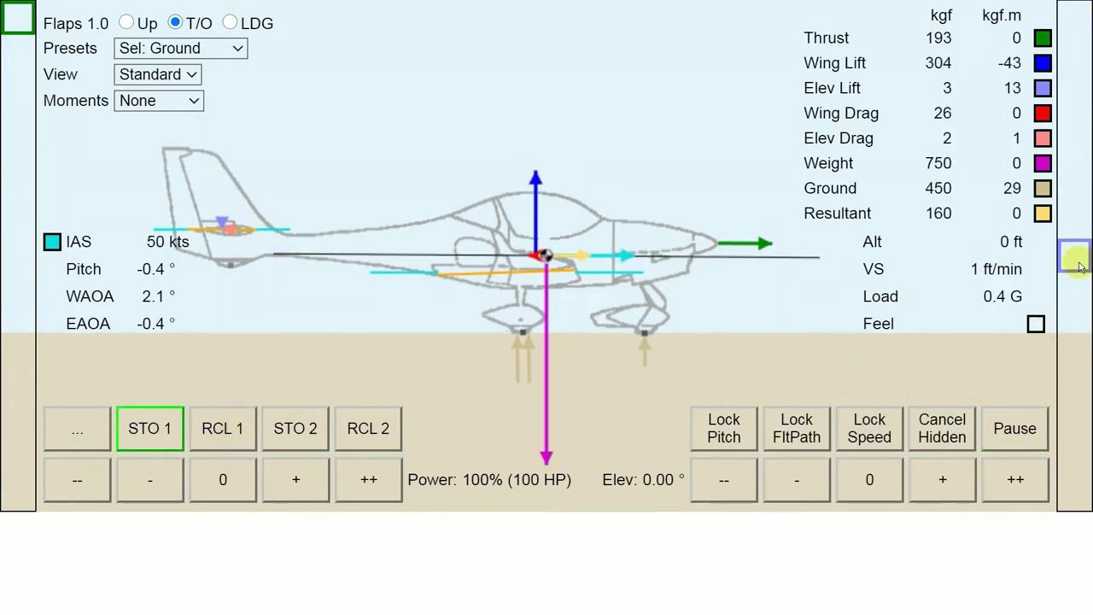
drag(1080, 268, 1080, 298)
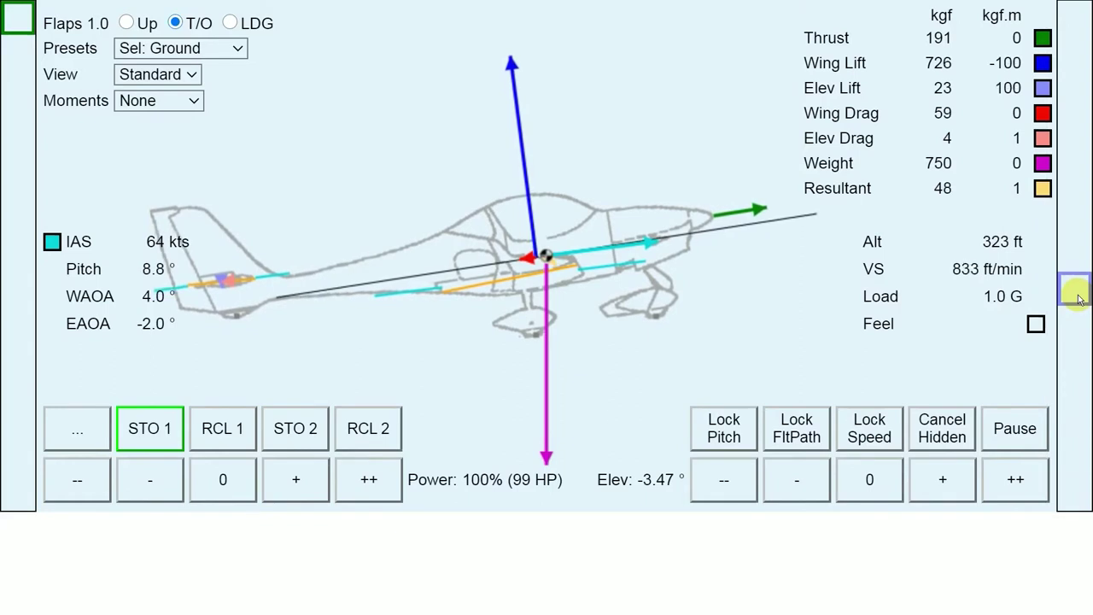
drag(1078, 297, 1078, 301)
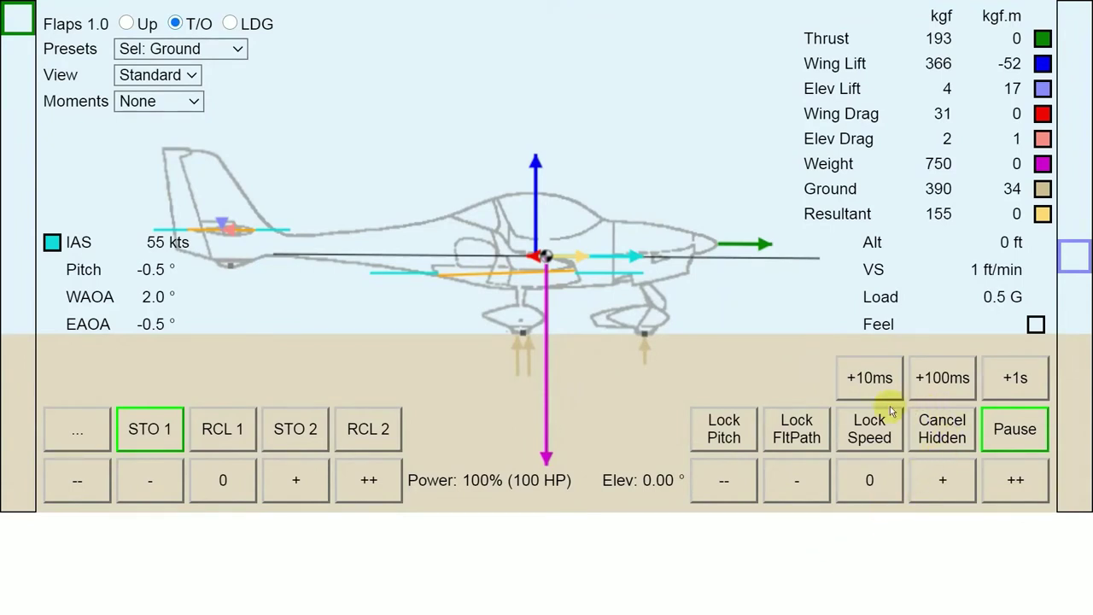
Lock the speed at 55 kts on the paused takeoff roll and resume the simulation
click(867, 431)
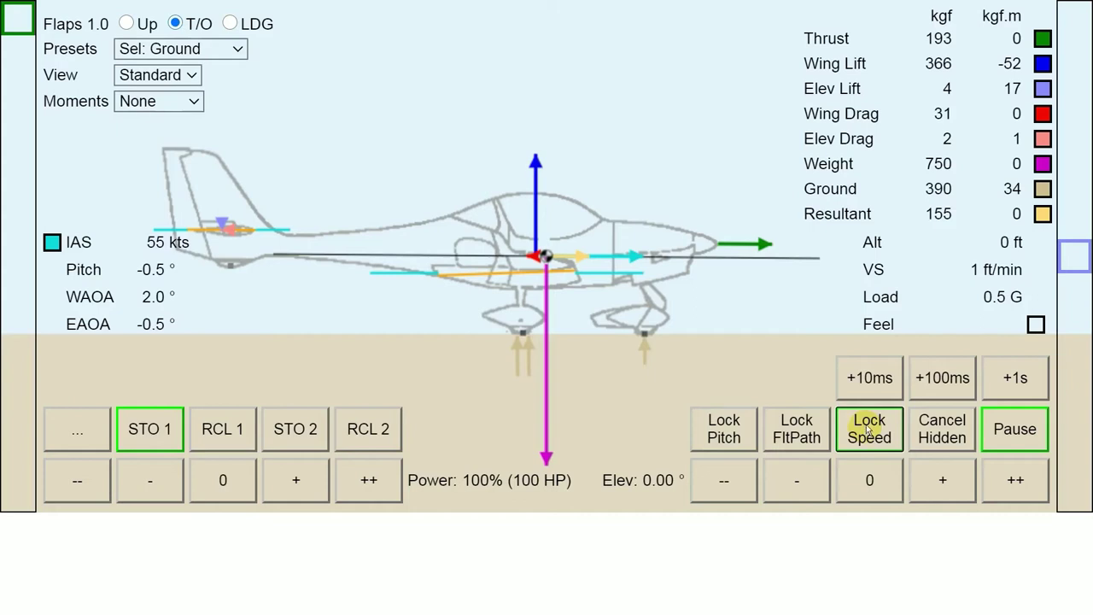
click(1013, 434)
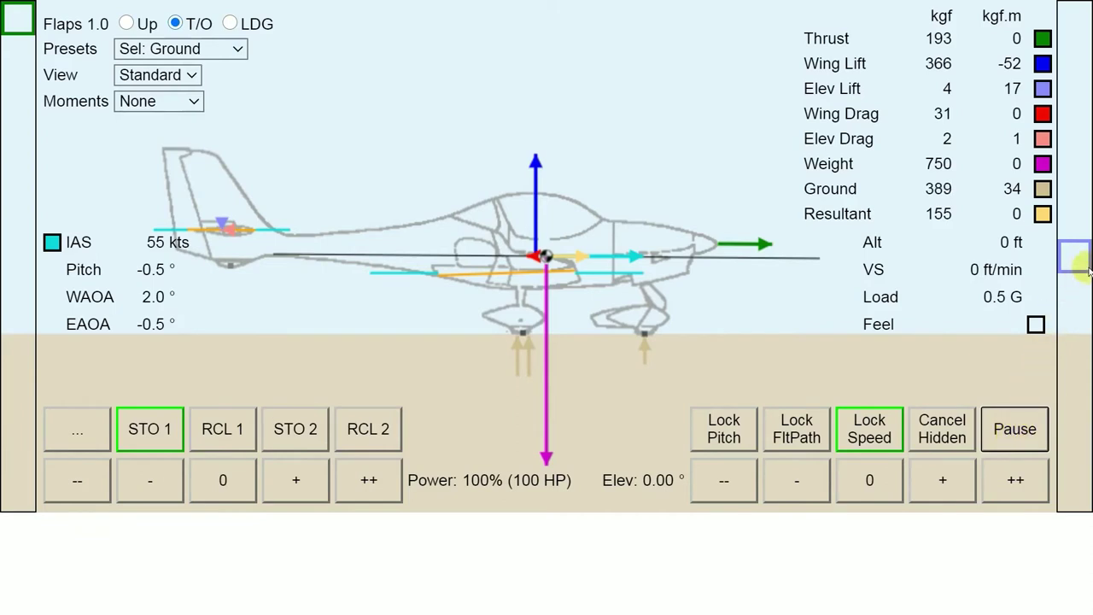
With the speed locked at 55 kts, move the elevator to about -3.23° and -5.14°, and return it to neutral
drag(1074, 256, 1069, 290)
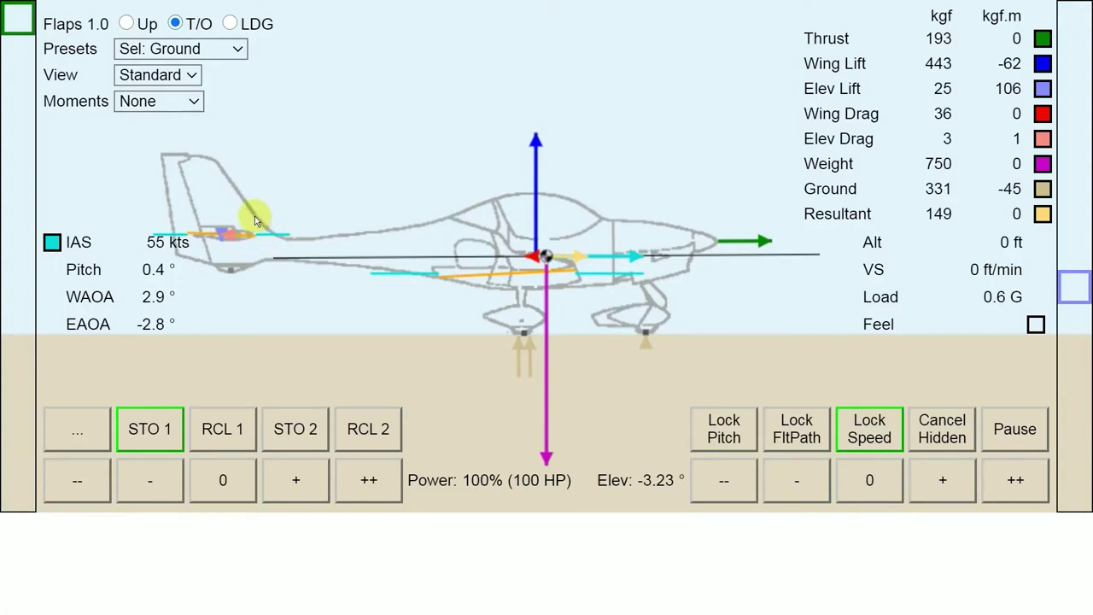
drag(1071, 285, 1073, 314)
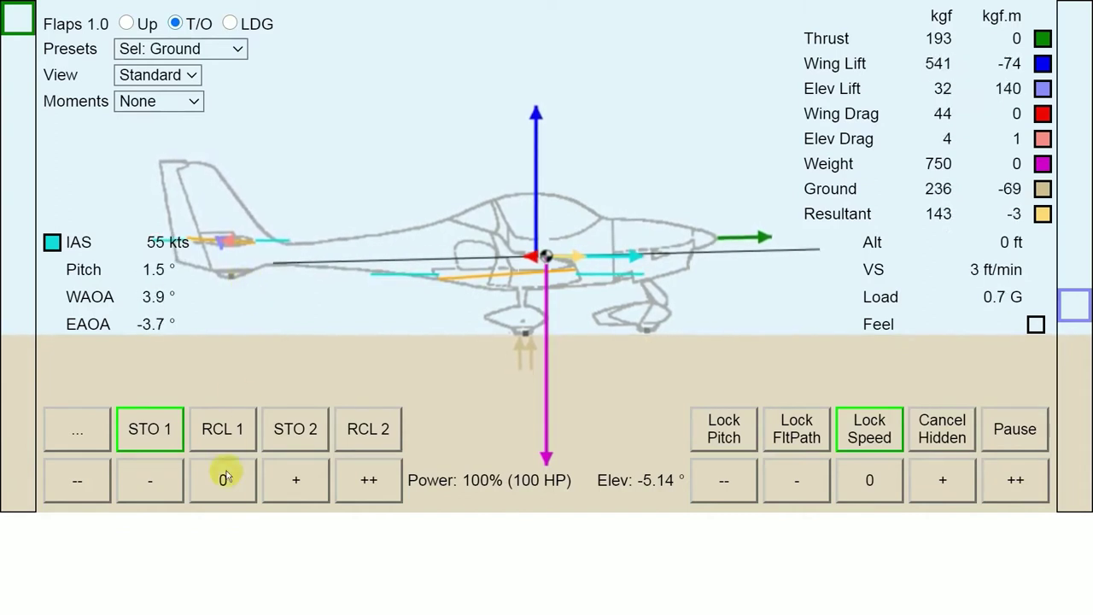
click(869, 480)
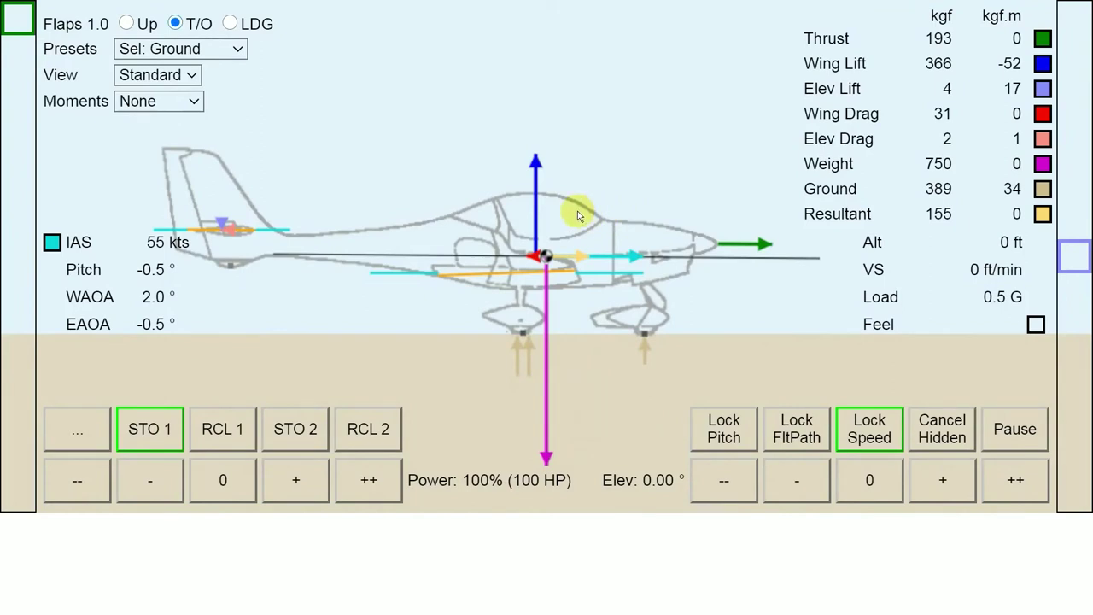
Display all moments, adjust the elevator through about -0.24° and -1.20° and slightly beyond, and reset it to 0°
click(196, 103)
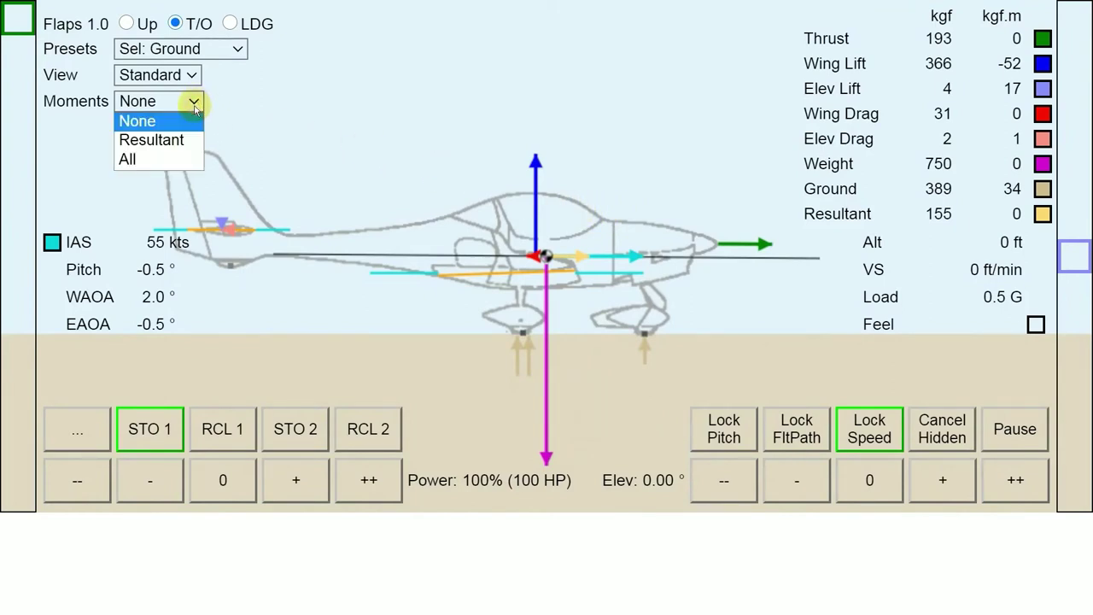
click(181, 161)
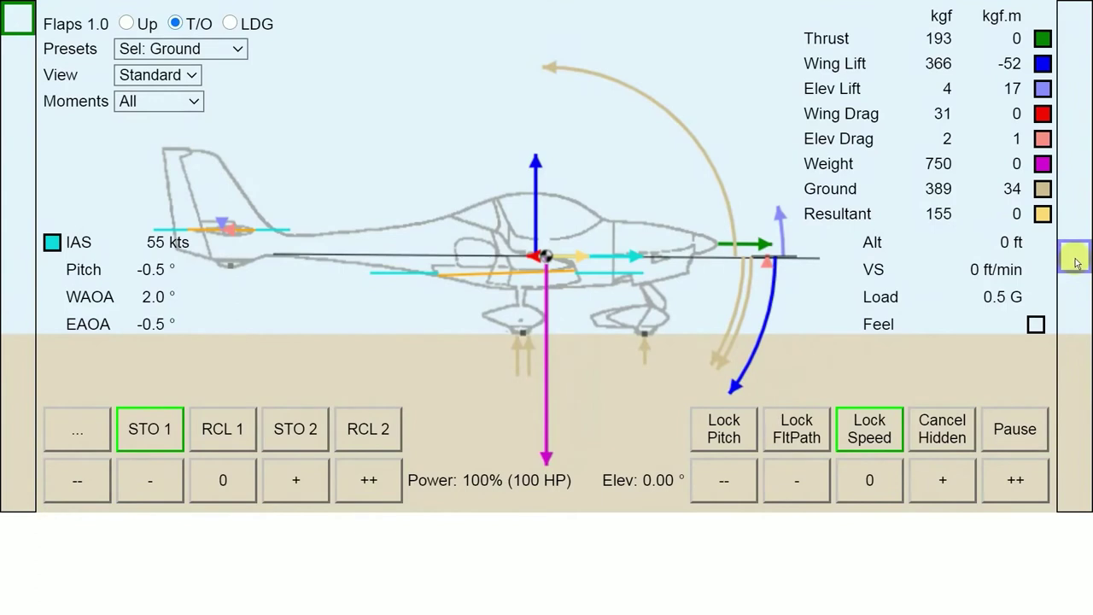
mouse_move(1074, 263)
mouse_down()
mouse_move(1074, 276)
mouse_move(1074, 253)
mouse_move(1074, 276)
mouse_move(1068, 266)
mouse_up()
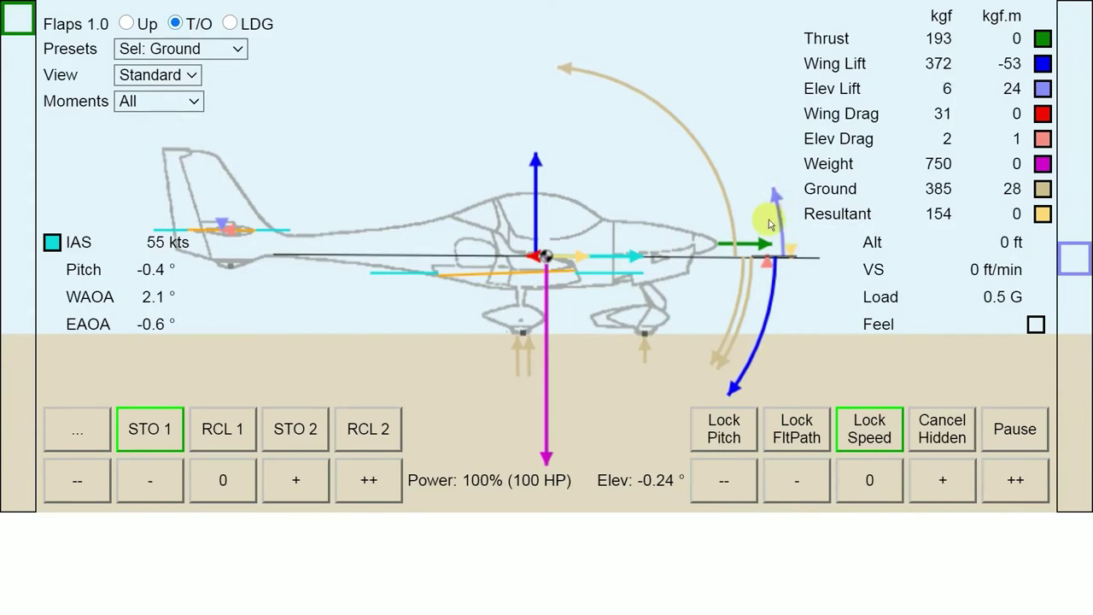
mouse_move(1067, 256)
mouse_down()
mouse_move(1071, 280)
mouse_move(1068, 259)
mouse_up()
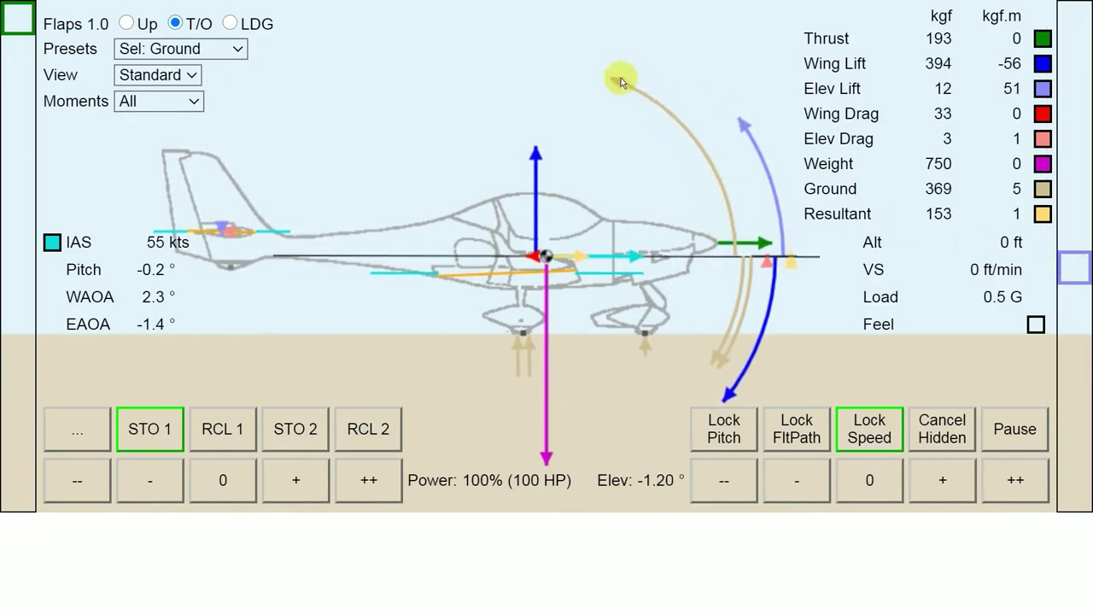
mouse_move(1078, 273)
mouse_down()
mouse_move(1077, 304)
mouse_move(1076, 271)
mouse_move(1074, 287)
mouse_up()
click(880, 478)
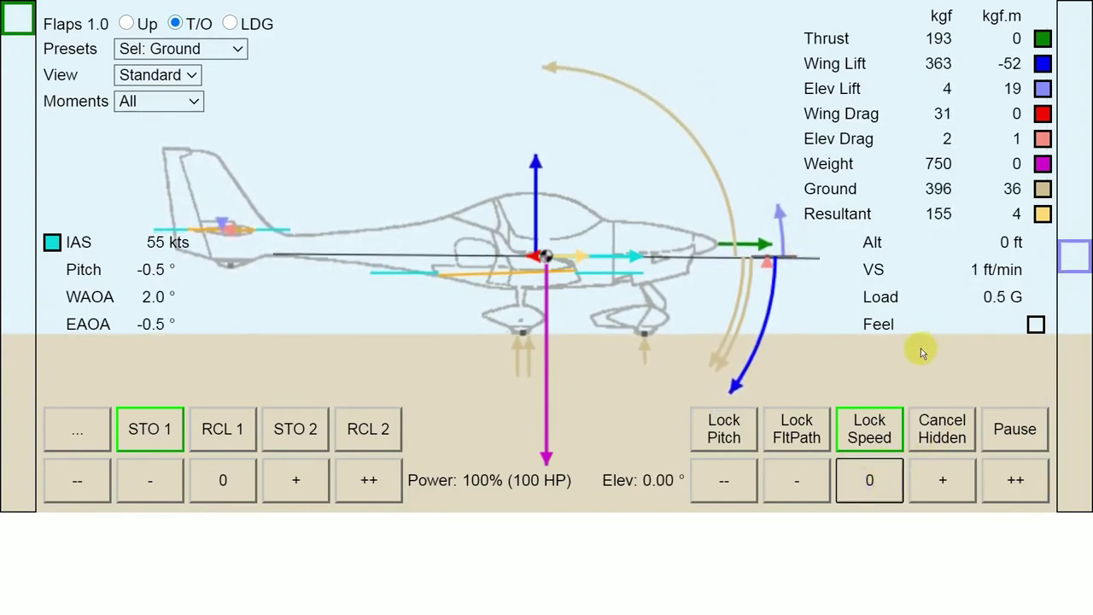
Lock the pitch and move the elevator to about -0.84°
click(742, 438)
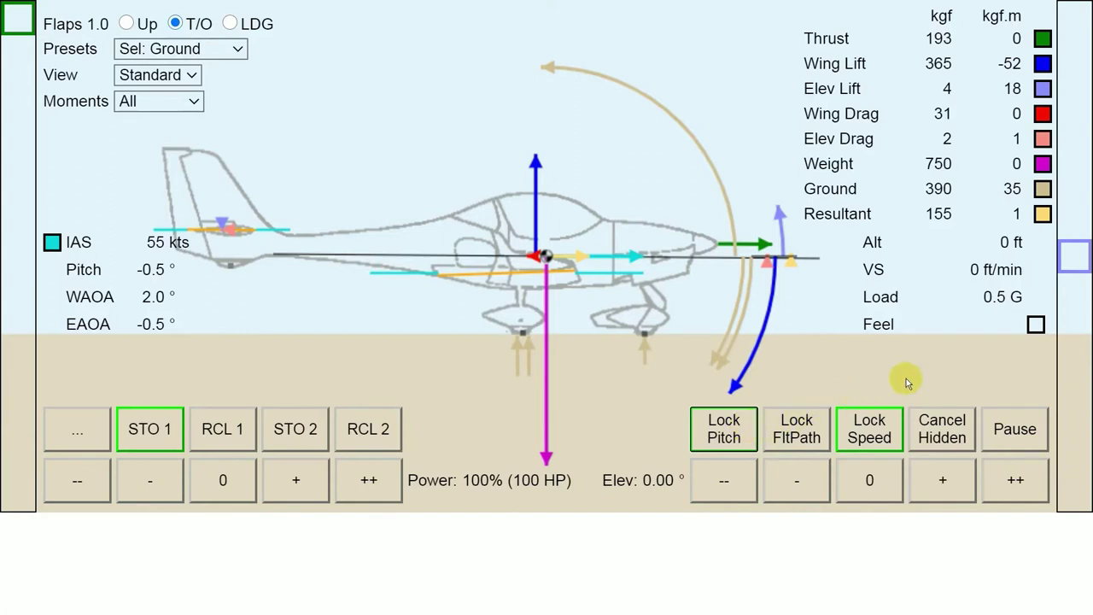
drag(1075, 266, 1076, 274)
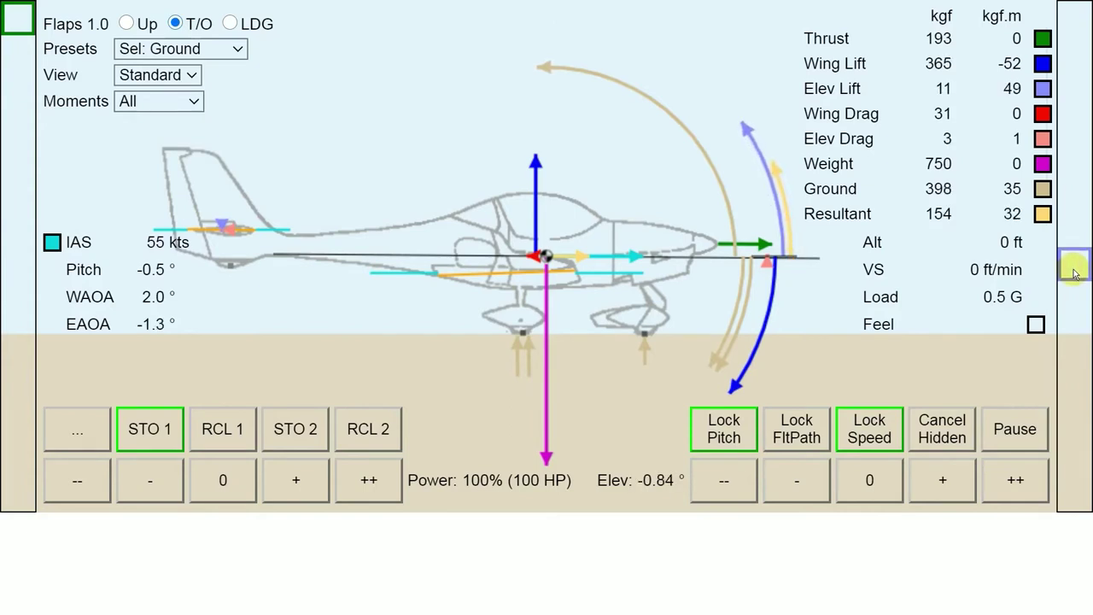
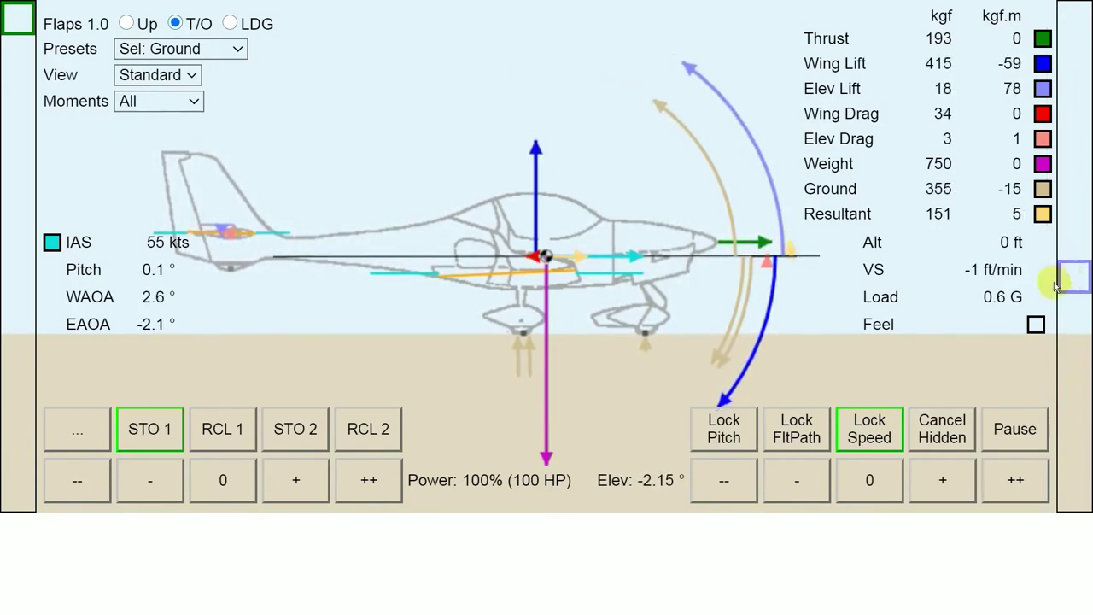
Store the 55 kts takeoff-roll state in memory 2, release the speed lock and pause just after liftoff
click(295, 429)
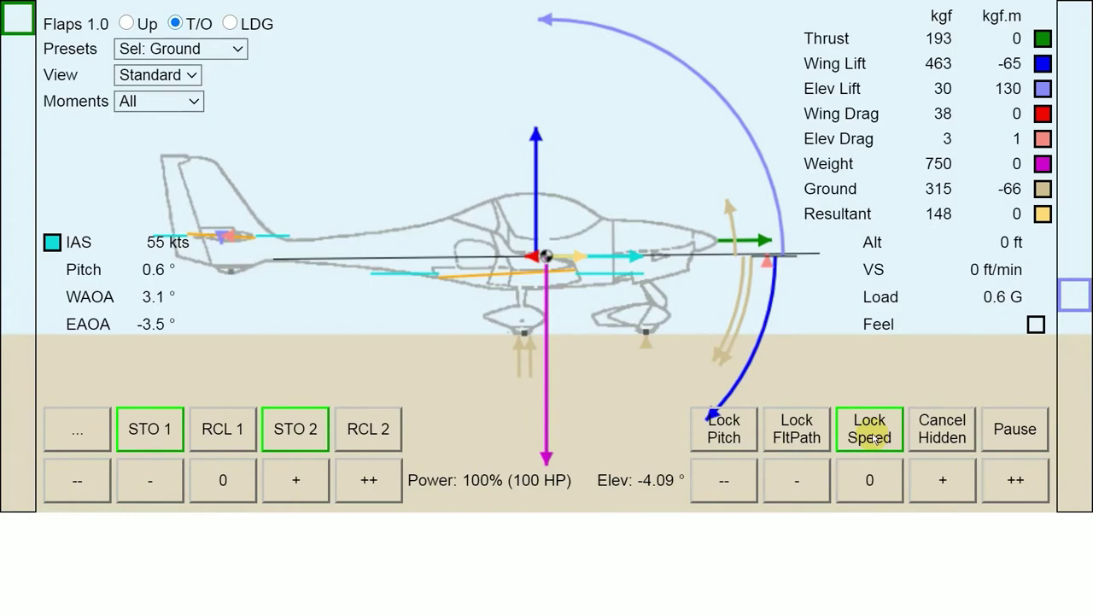
click(871, 438)
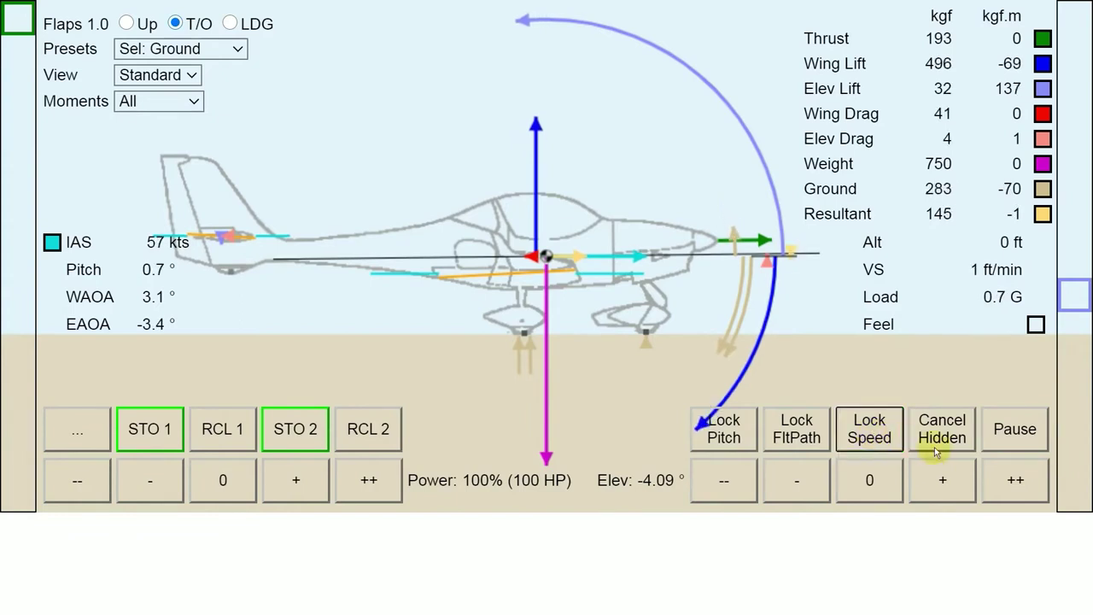
click(1019, 434)
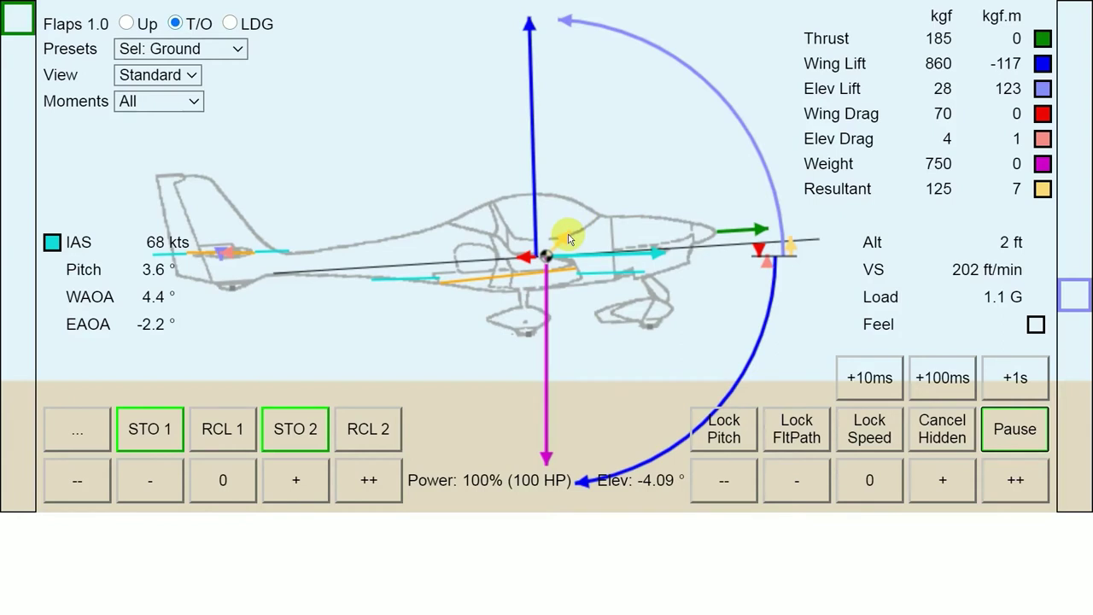
Resume the flight, ease the elevator to about -2.89° and retract the flaps
click(1040, 443)
drag(1072, 308, 1072, 296)
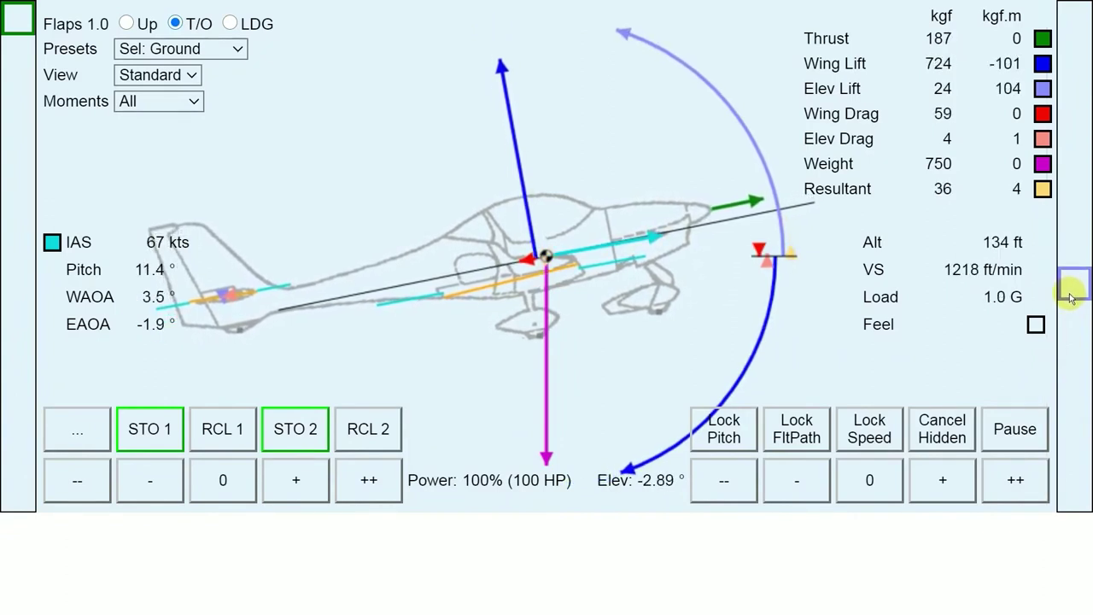
click(126, 24)
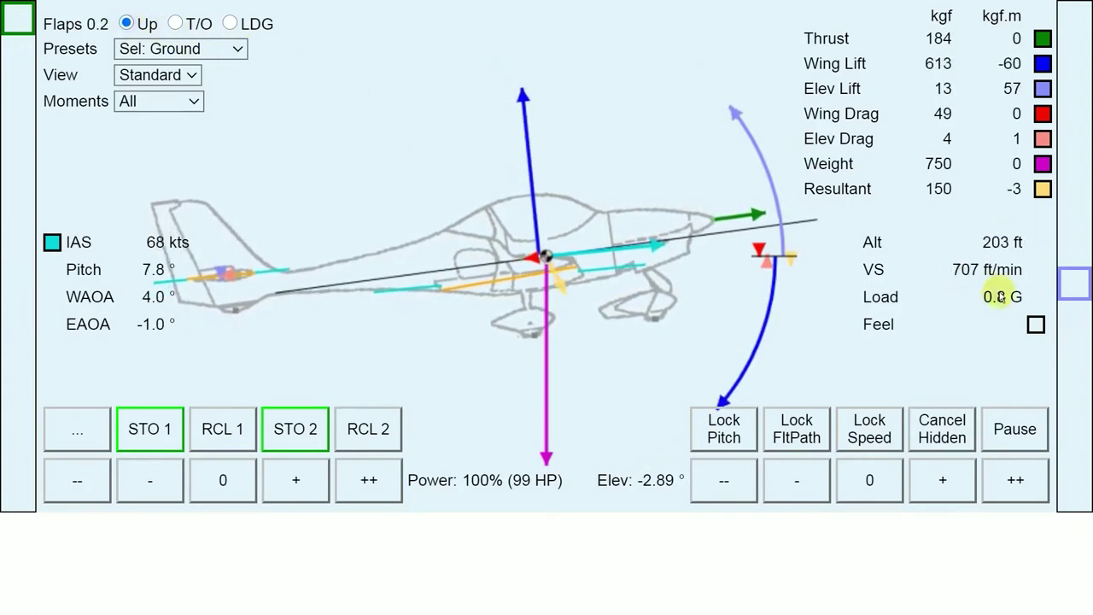
Establish the climb by reducing power to 95% and adjusting the elevator to about -4.32° and -4.92°
drag(1072, 297, 1072, 309)
drag(29, 23, 26, 43)
click(1081, 304)
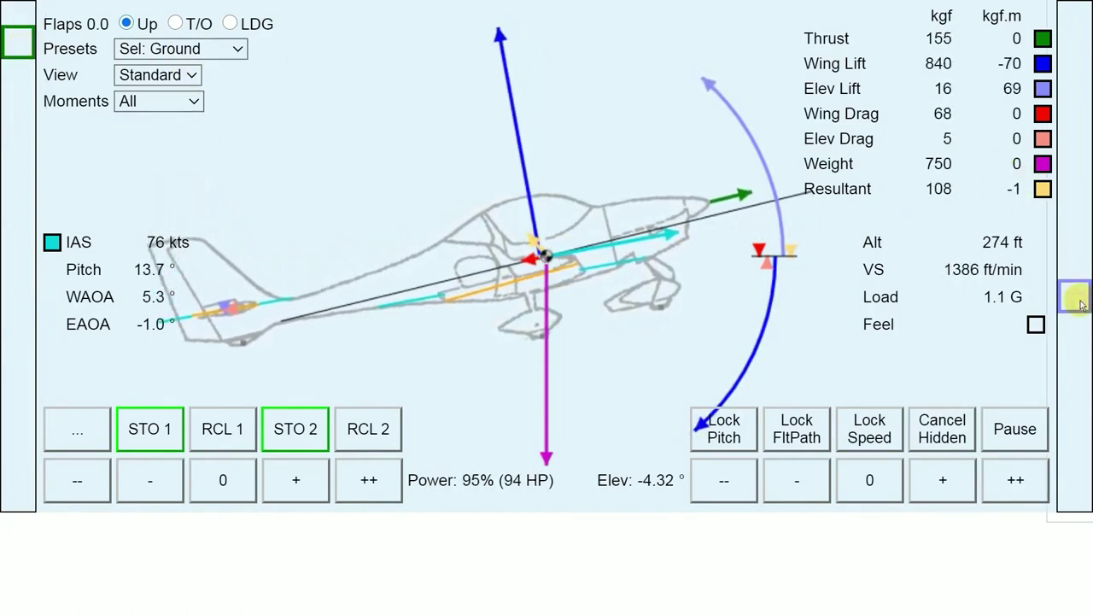
drag(1082, 305, 1082, 313)
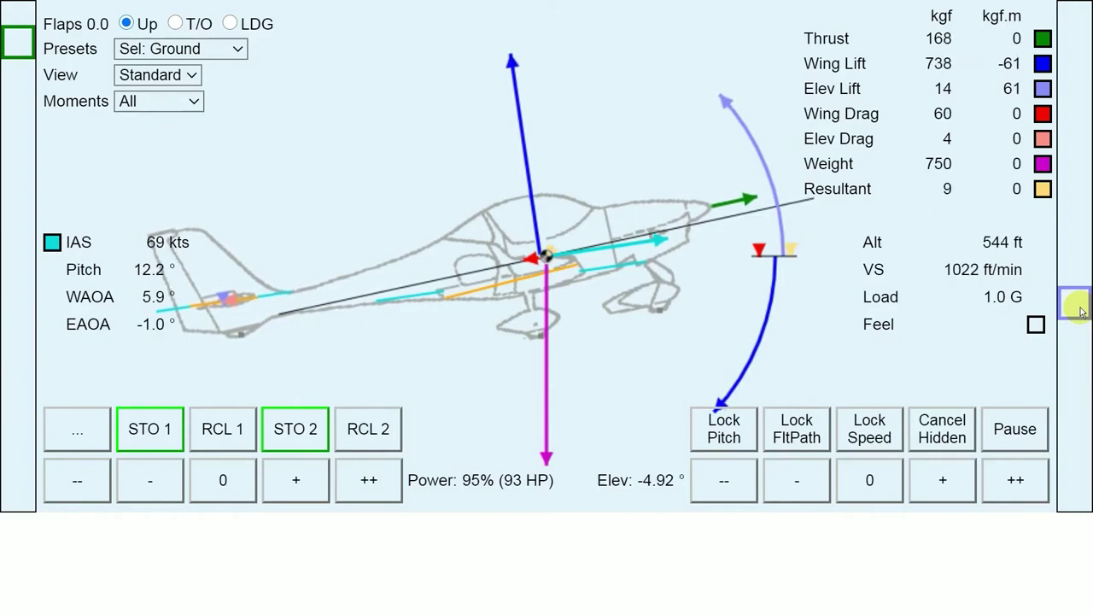
drag(1081, 311, 1082, 315)
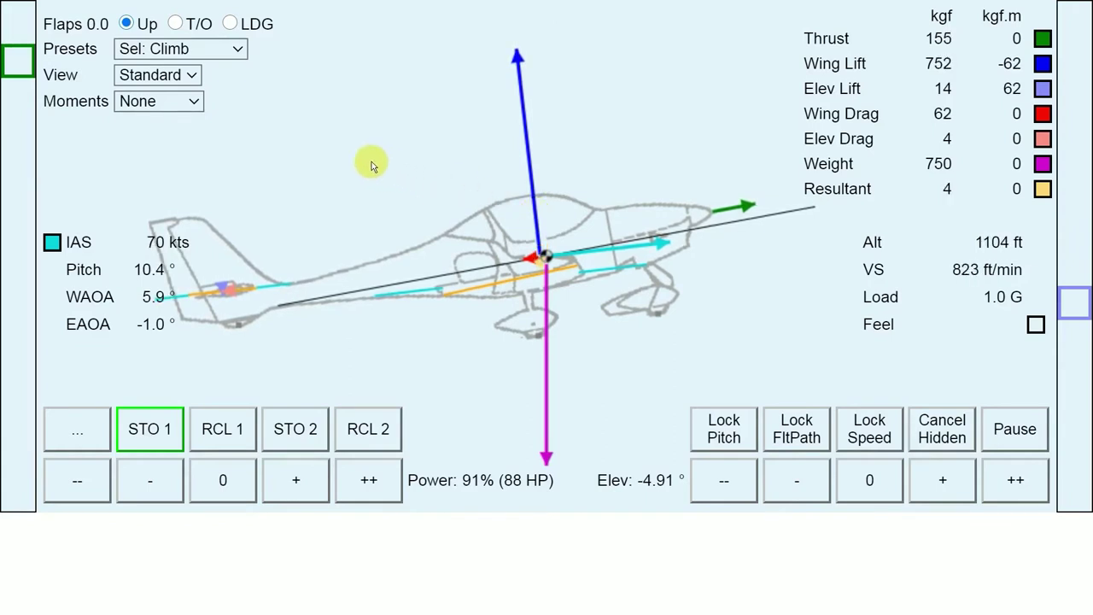
Switch to the Balance view to examine the climb forces, and look through the list of flight presets
click(193, 77)
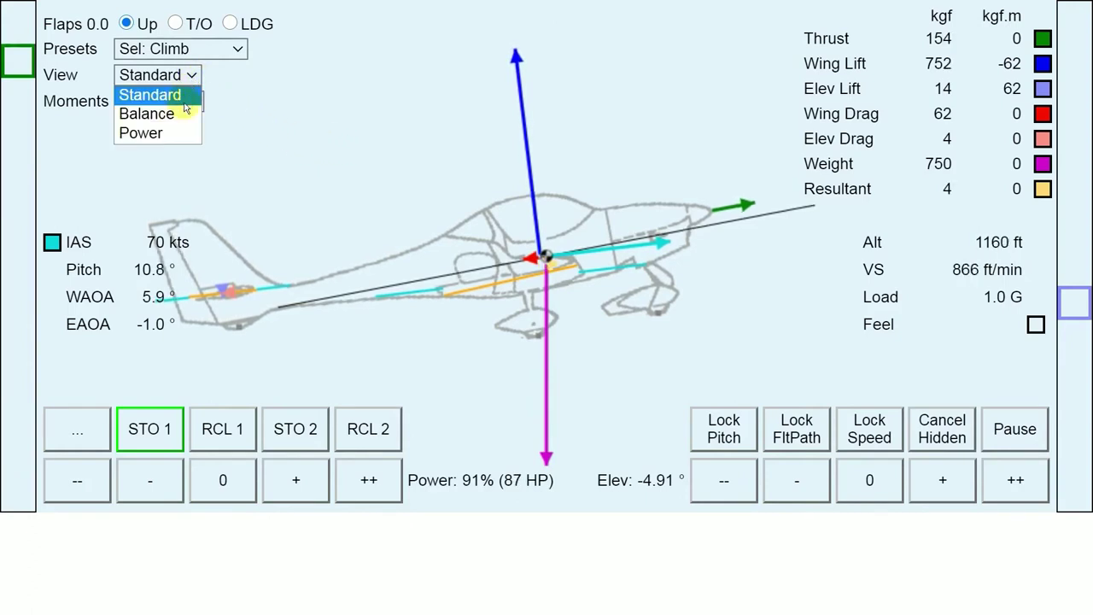
click(184, 118)
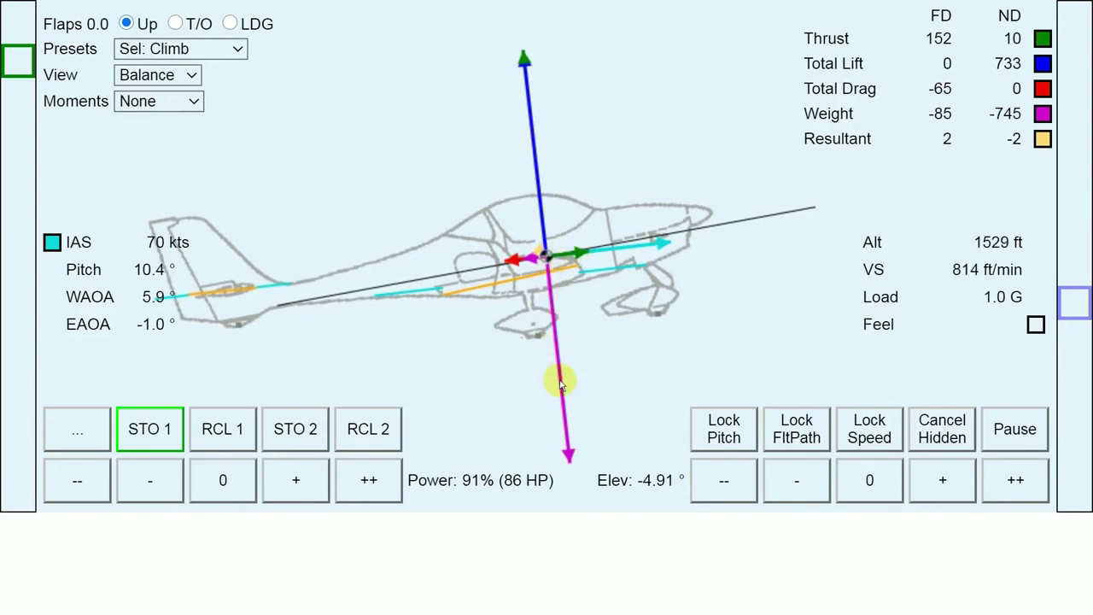
drag(564, 421, 383, 287)
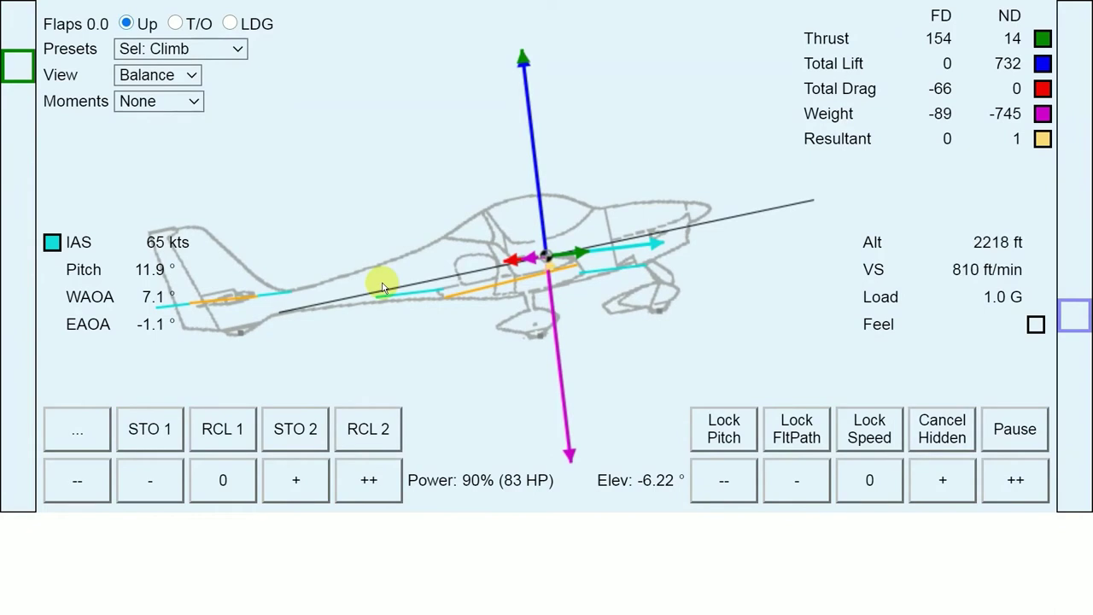
click(229, 49)
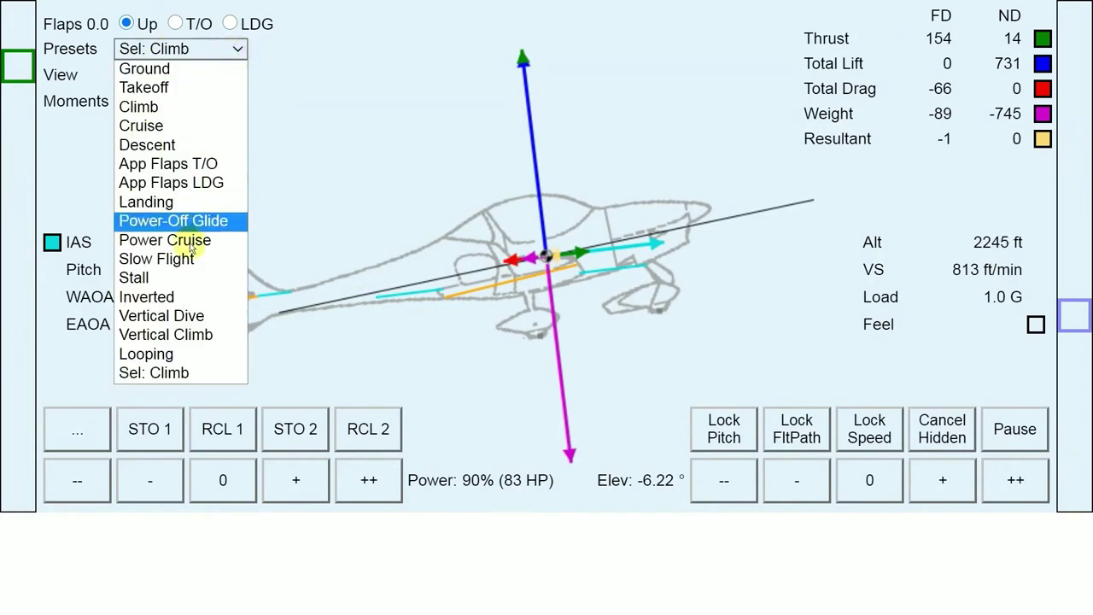
click(201, 334)
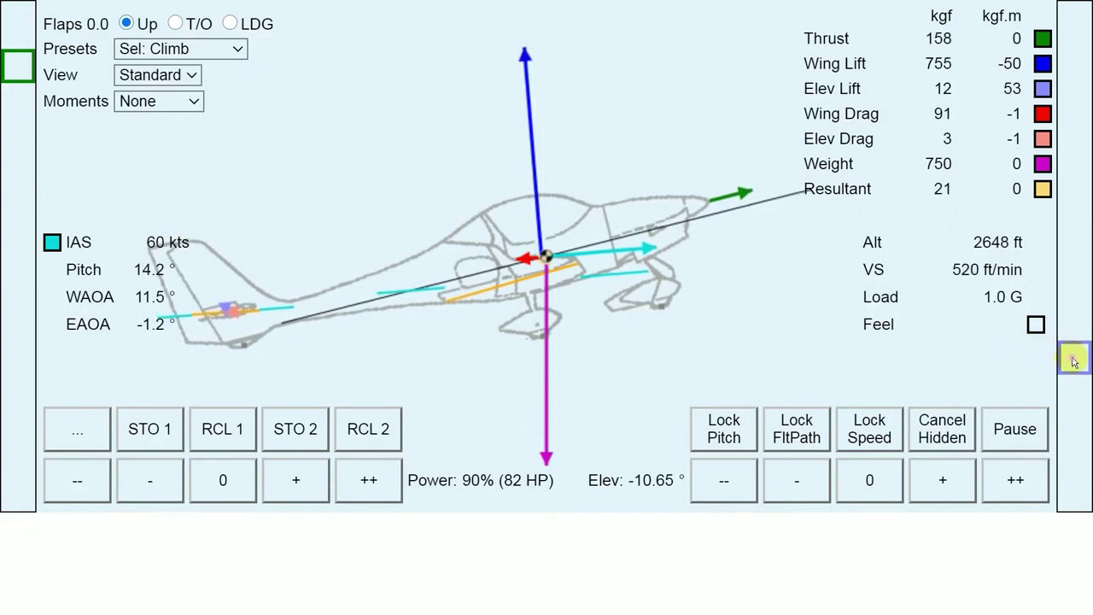
Ease the elevator to about -9.93° in the slow climb, pause, and move it to about -8.85° and -8.25°
drag(1075, 362, 1075, 333)
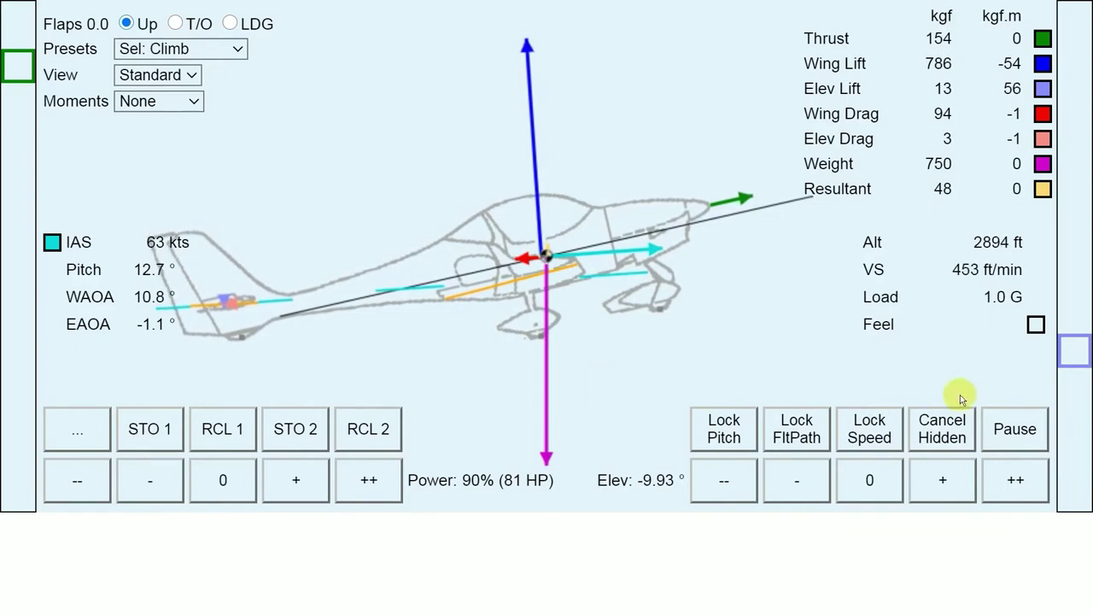
click(1009, 431)
drag(1072, 402, 1073, 350)
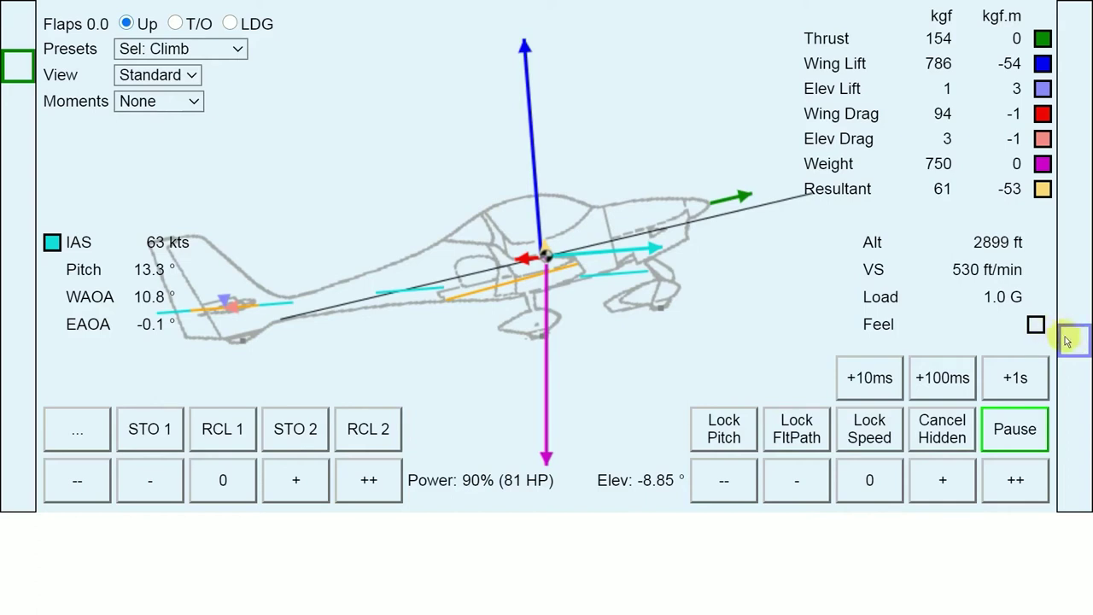
mouse_move(1076, 343)
mouse_down()
mouse_move(1066, 273)
mouse_move(1076, 234)
mouse_move(1083, 335)
mouse_up()
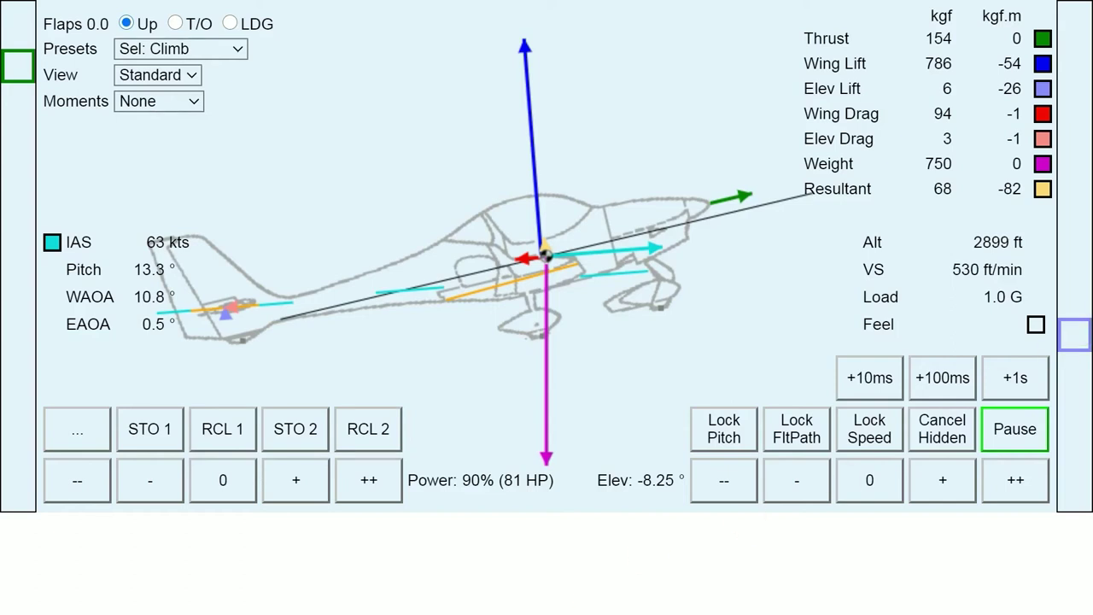
click(768, 474)
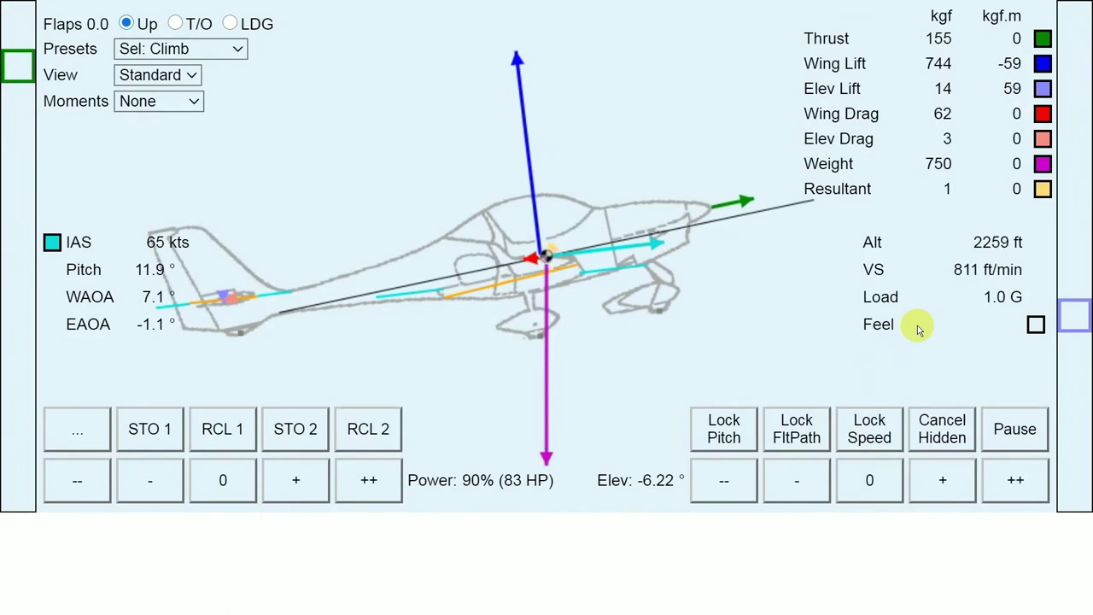
Pause the 65 kts climb, move the elevator through about -11.72°, -3.71°, -0.84° and 0.60° to -2.15°, and resume the simulation
click(1024, 435)
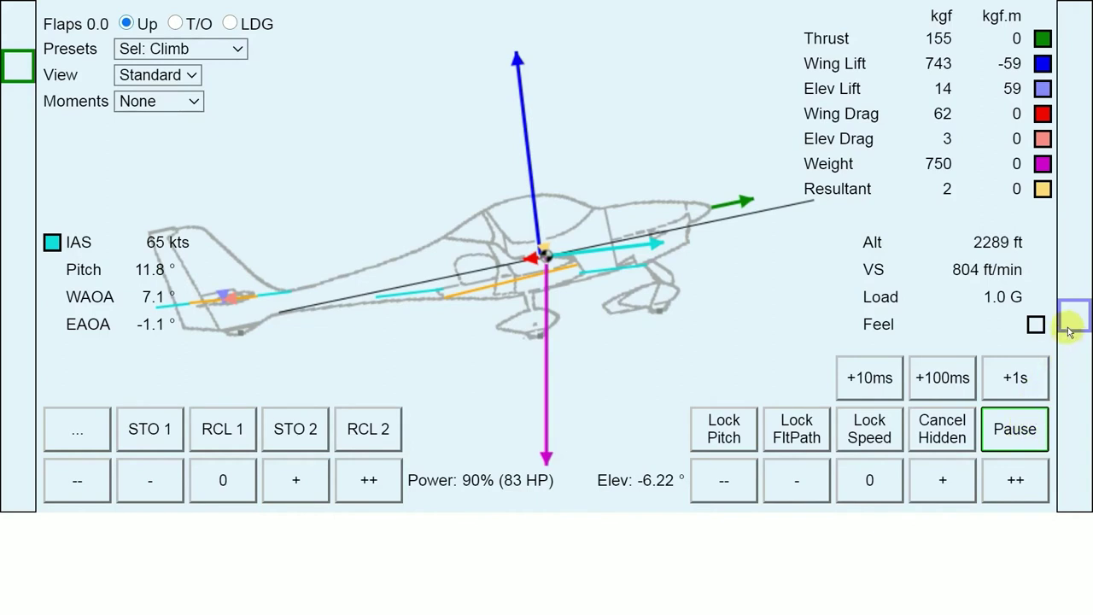
drag(1070, 329, 1074, 369)
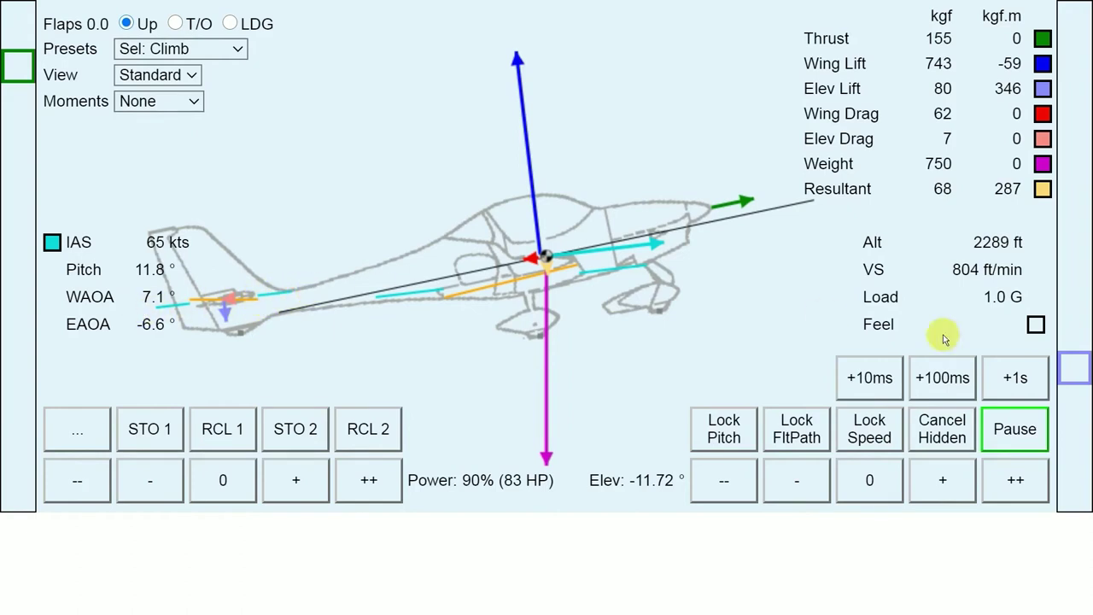
drag(1073, 365, 1081, 294)
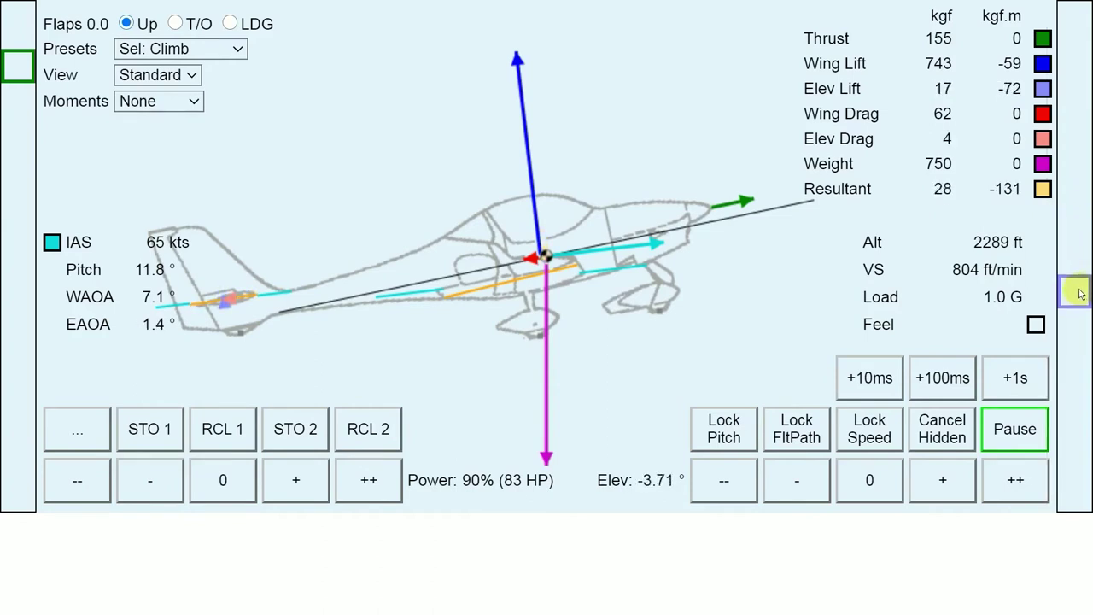
drag(1078, 294, 1074, 258)
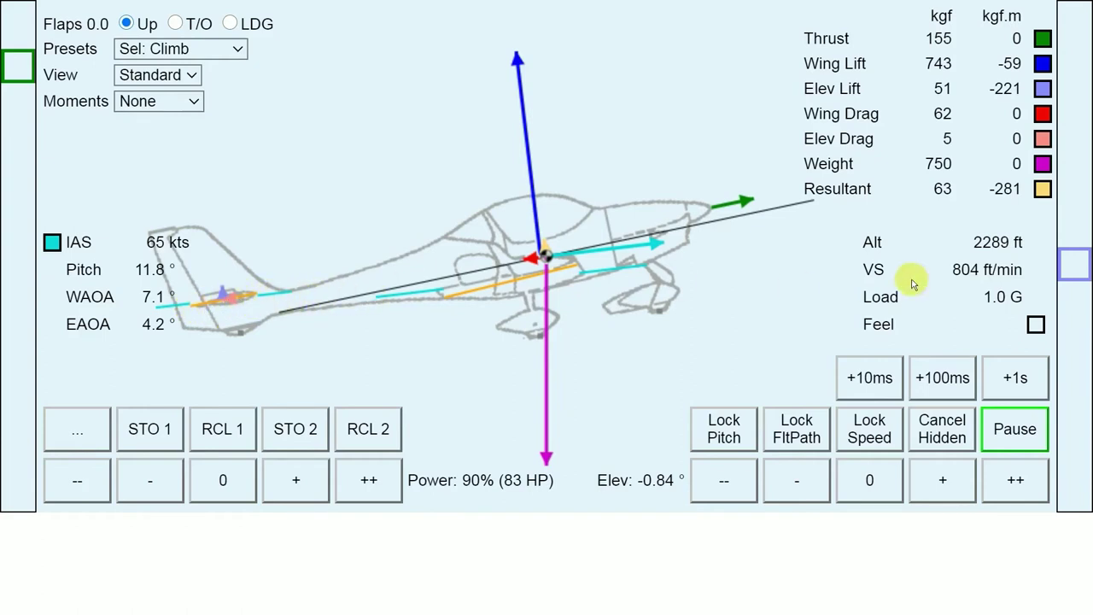
drag(1071, 264, 1073, 256)
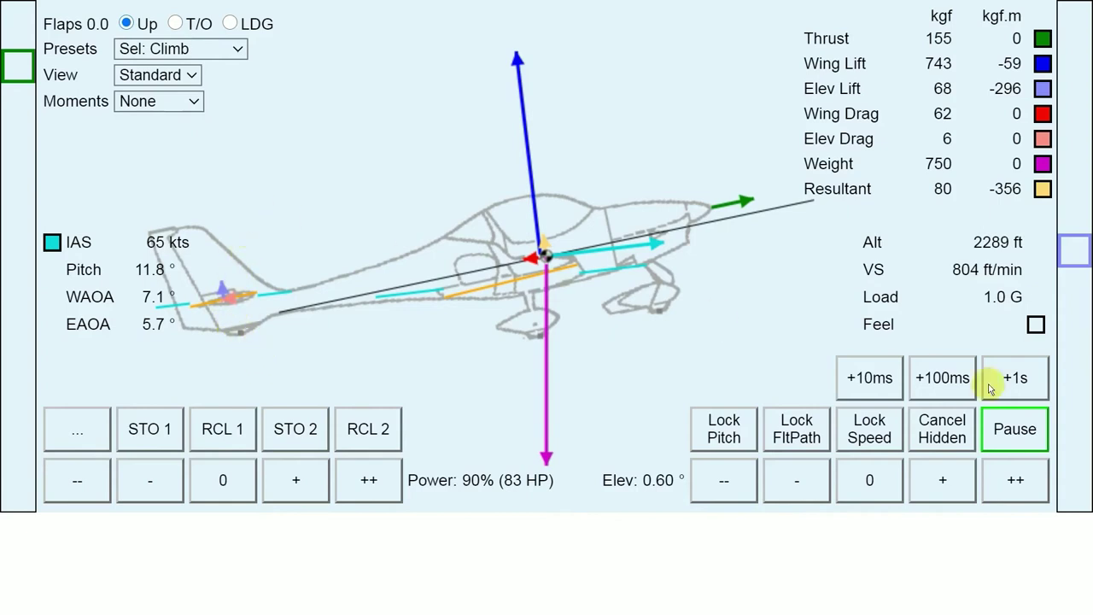
drag(1074, 246, 1075, 283)
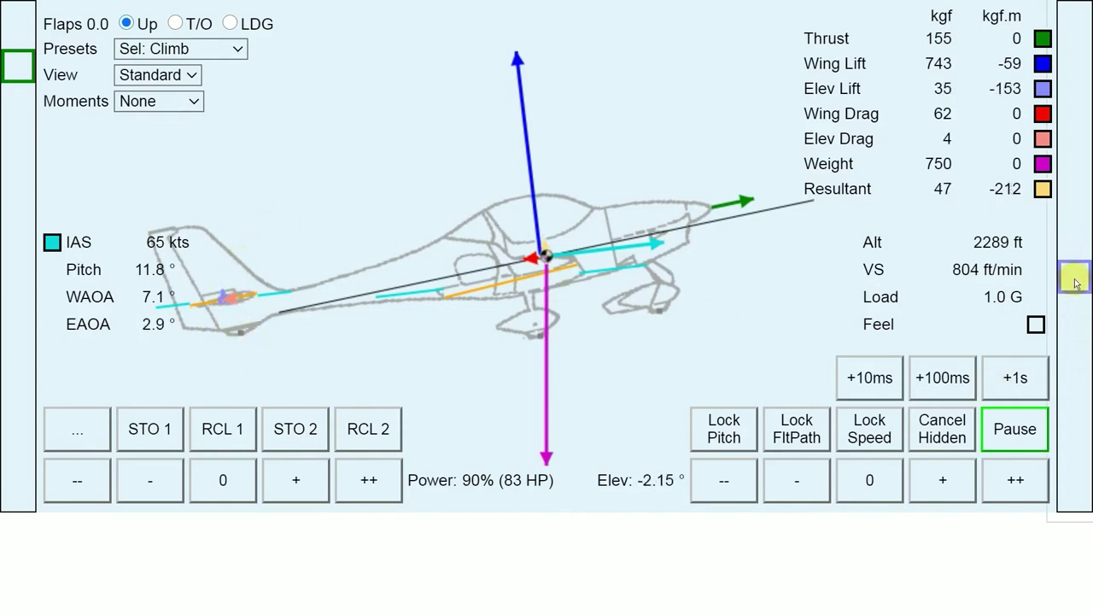
click(1025, 435)
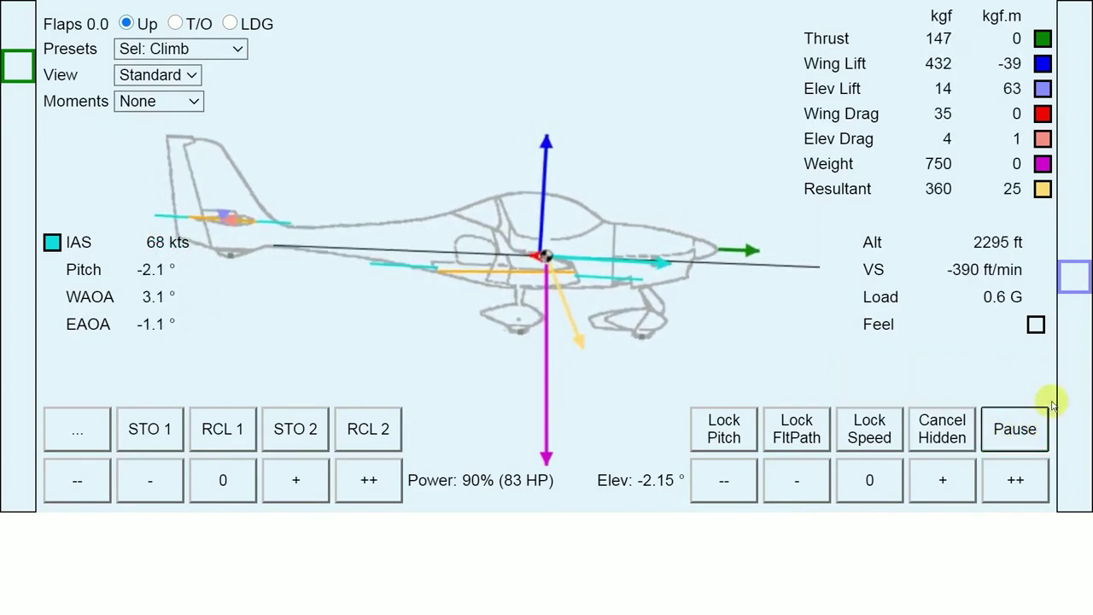
Move the elevator through about -2.87° and -1.91° to -2.75° at 90% power to study the flight's response in the Standard view
drag(1074, 276, 1074, 296)
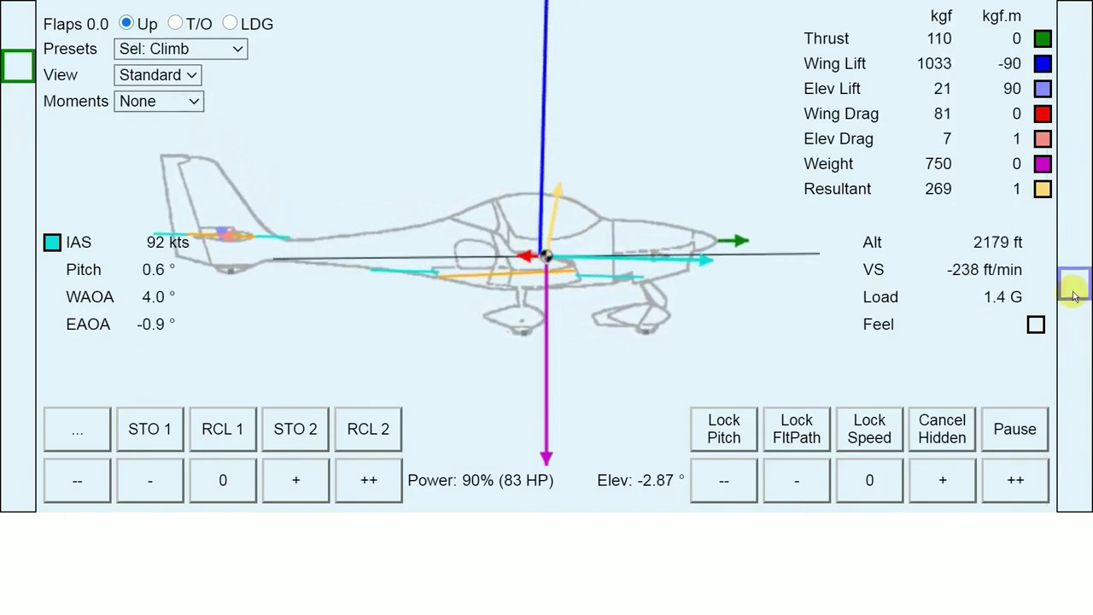
drag(1074, 295, 1077, 289)
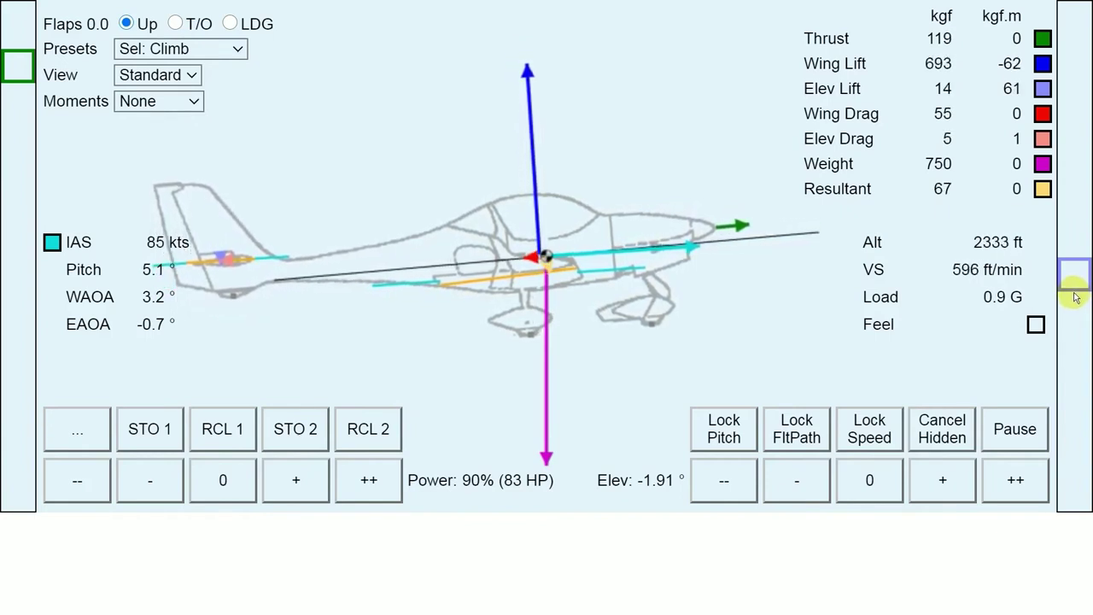
mouse_move(1078, 286)
mouse_down()
mouse_move(1078, 305)
mouse_move(1075, 266)
mouse_move(1069, 292)
mouse_up()
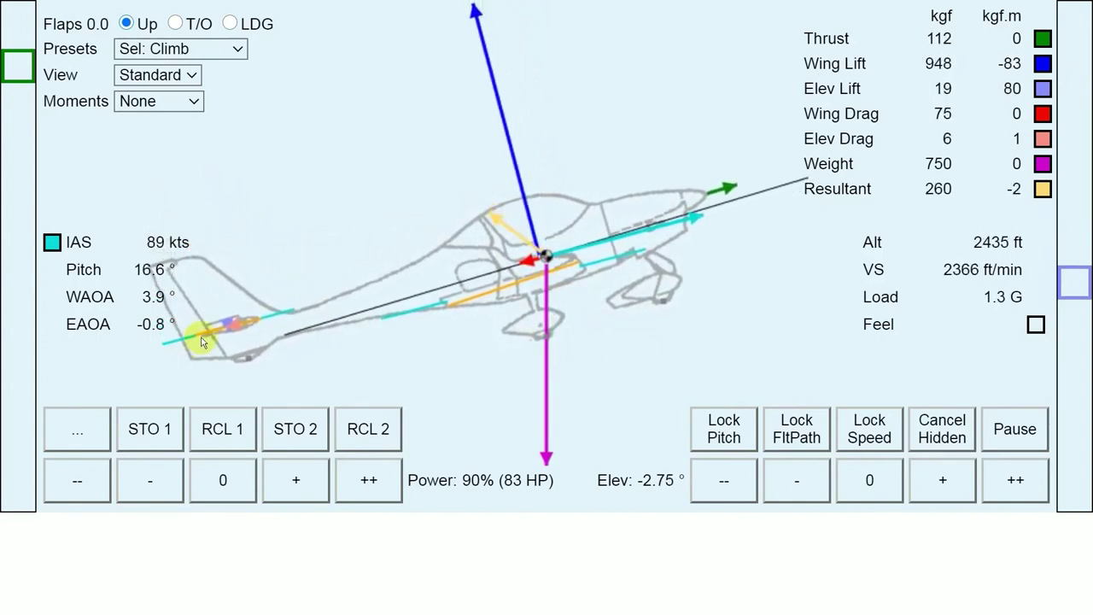
drag(1067, 288, 311, 344)
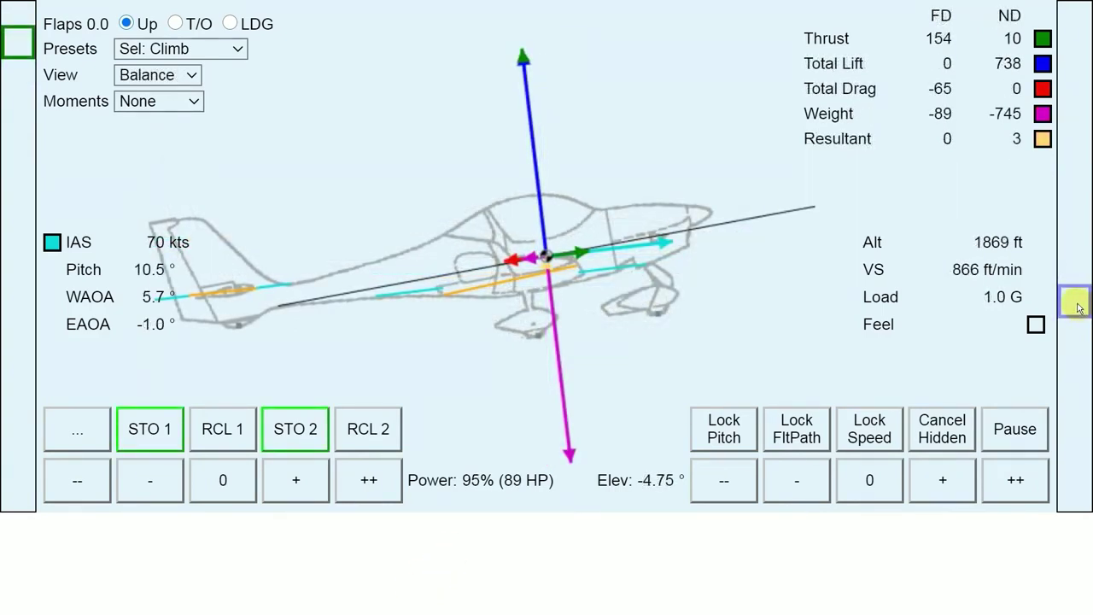
Set the elevator to about -6.19° in the 95% power climb, pause and resume the simulation, and ease the elevator nose-down
click(1015, 431)
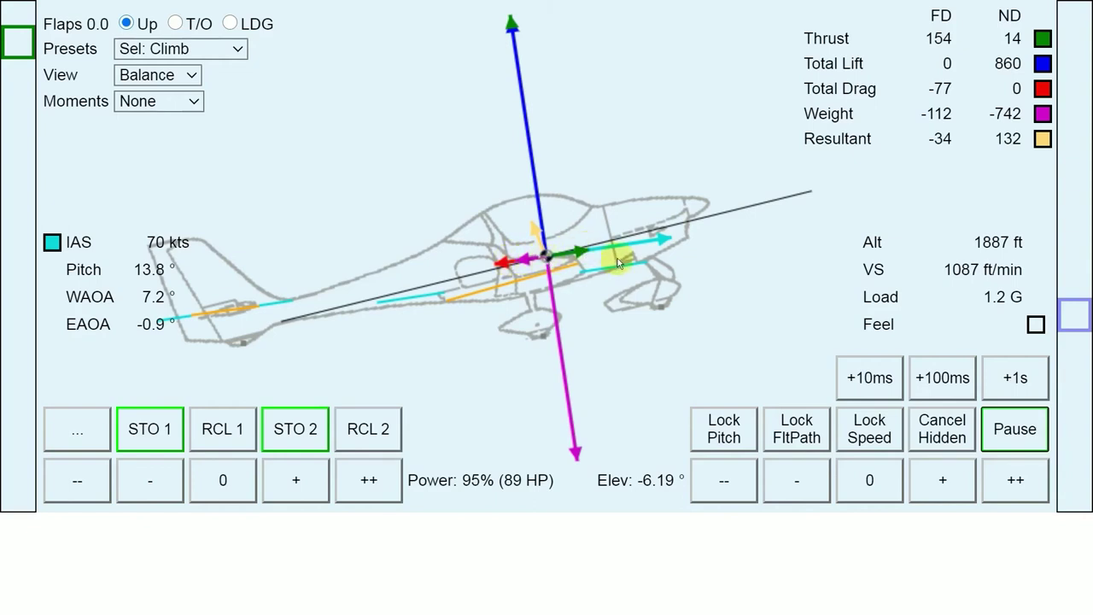
click(1010, 437)
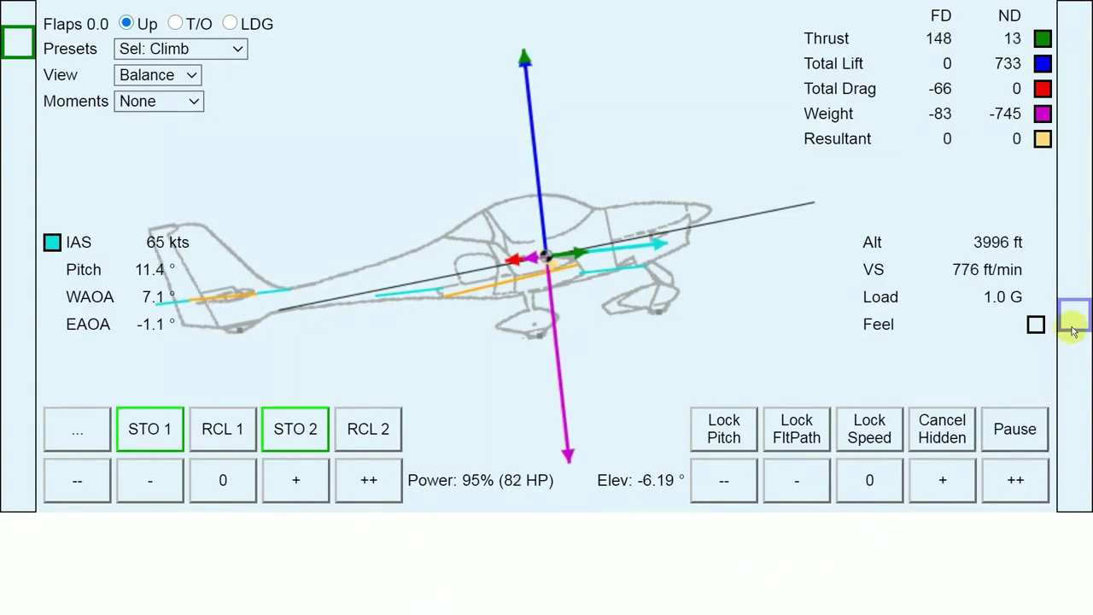
drag(1073, 331, 1075, 307)
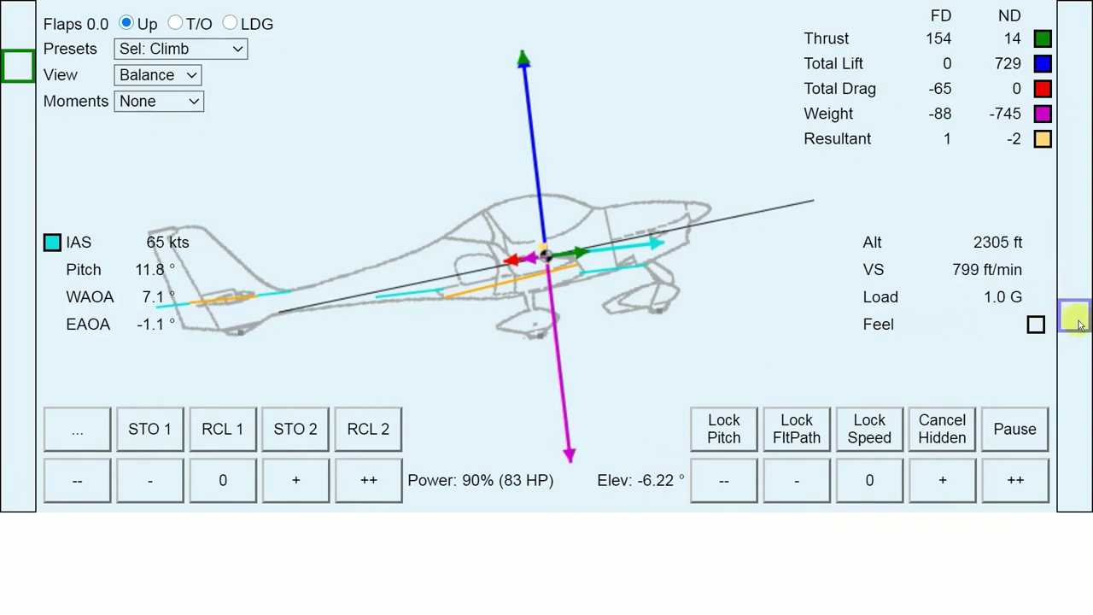
Ease the elevator to about -4.55° in the 90% power climb, pausing and resuming the simulation to examine the forces
drag(1080, 324, 1077, 306)
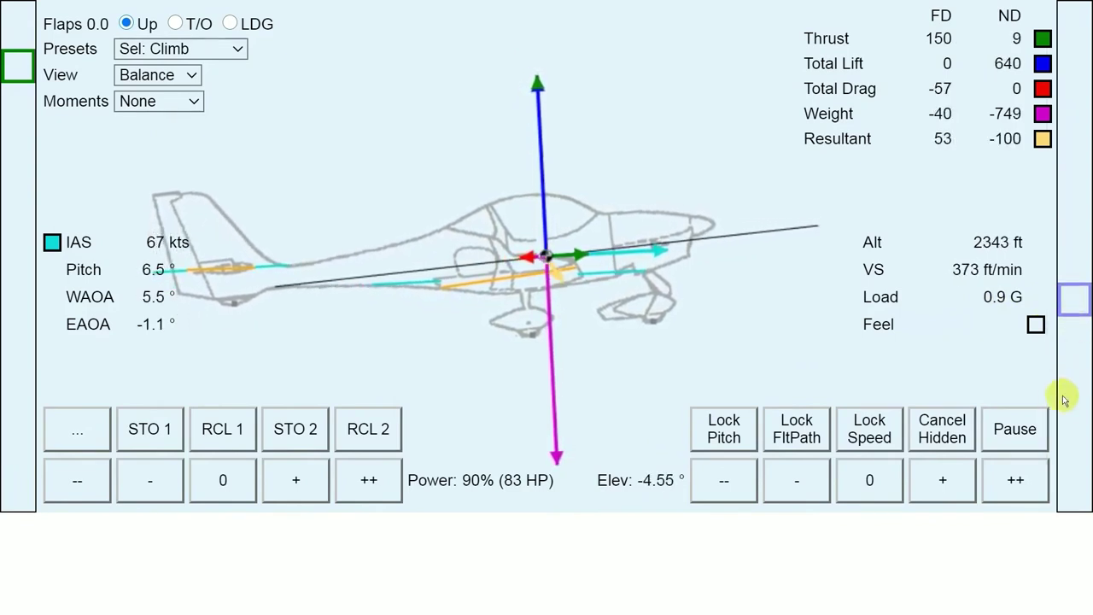
click(1015, 431)
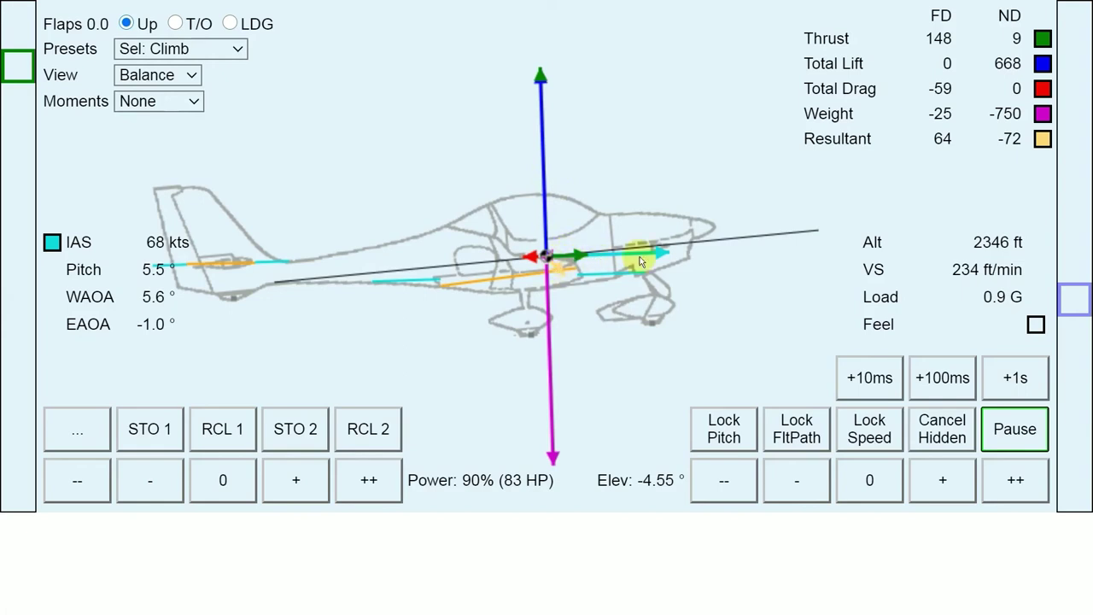
click(1019, 434)
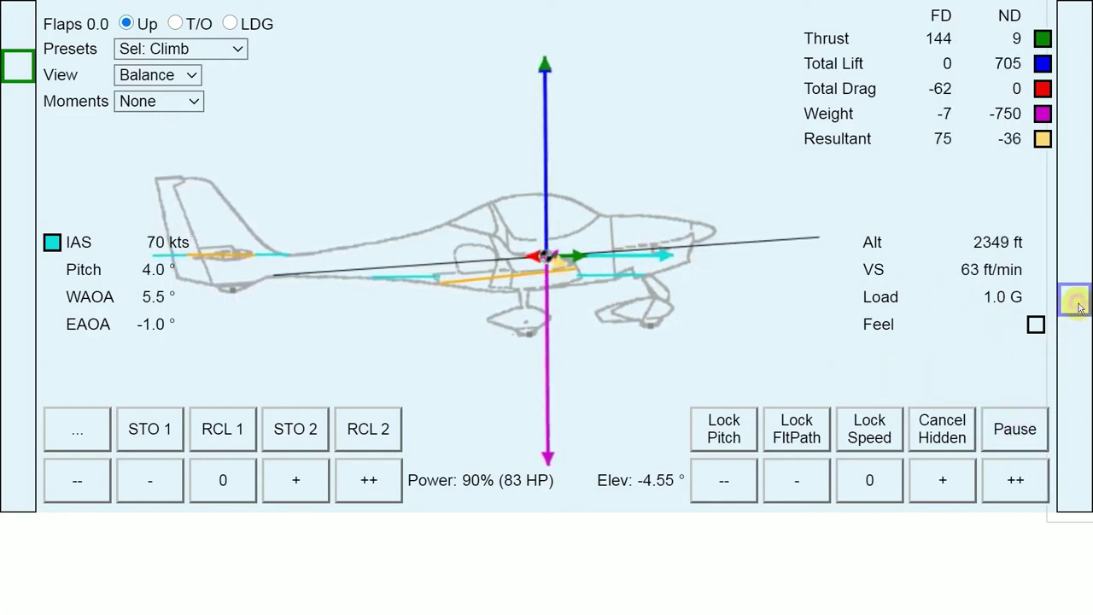
click(1015, 432)
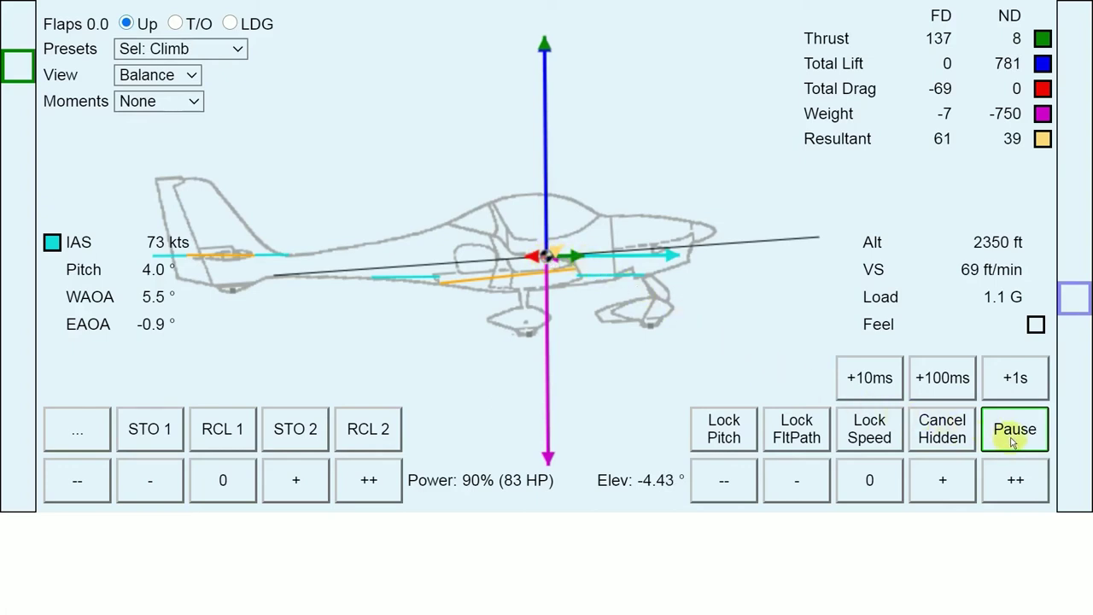
Begin levelling off by easing the elevator to about -2.99°, reducing power to 71%, and lowering the nose further
drag(1073, 302, 1071, 297)
drag(19, 73, 17, 164)
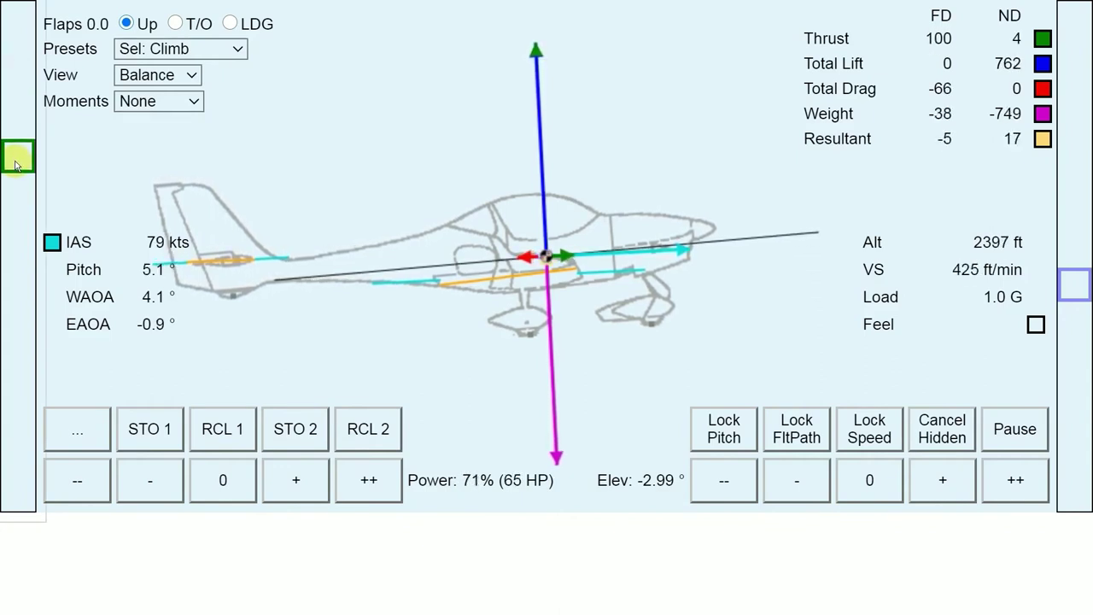
mouse_move(1077, 289)
mouse_down()
mouse_move(1081, 297)
mouse_move(1078, 282)
mouse_up()
Fine-tune the elevator for level flight in nose-down increments of 0.1°, passing through -1.79°, -1.59° and -1.39°
click(797, 480)
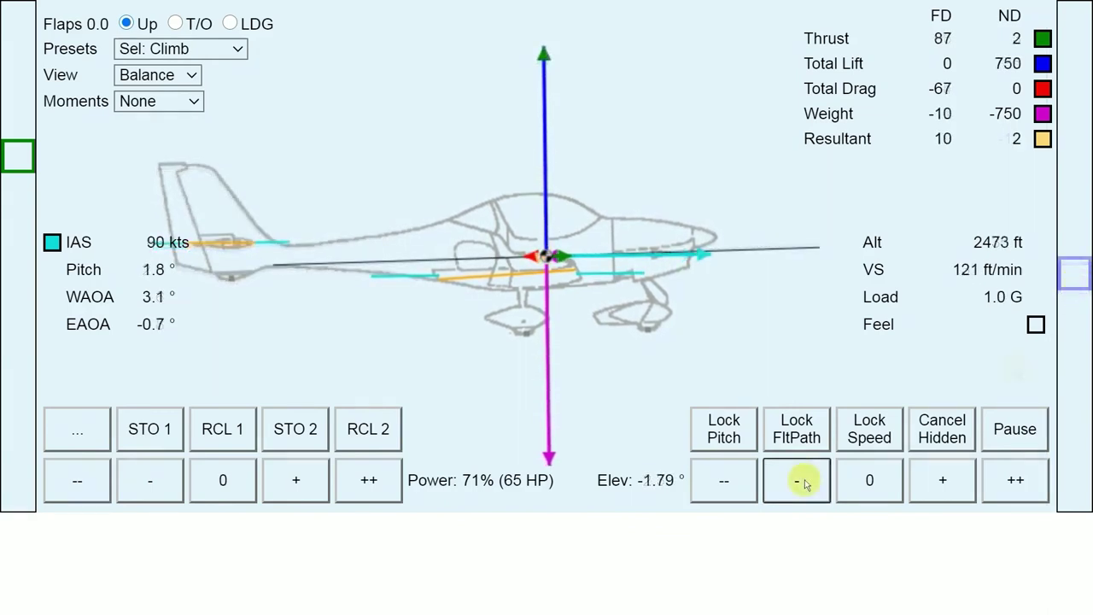
click(803, 482)
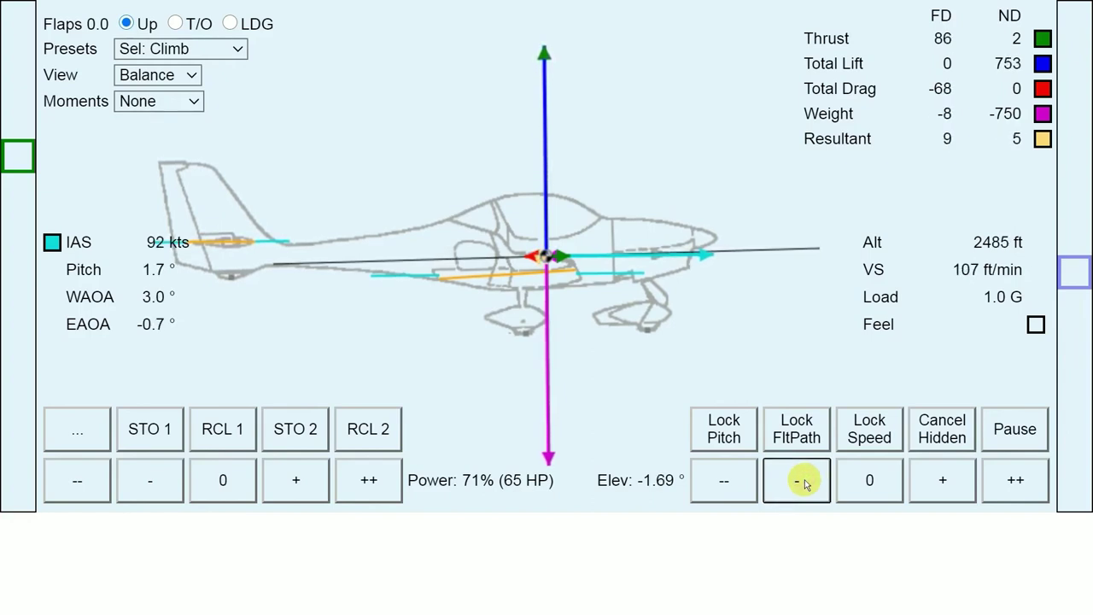
click(802, 482)
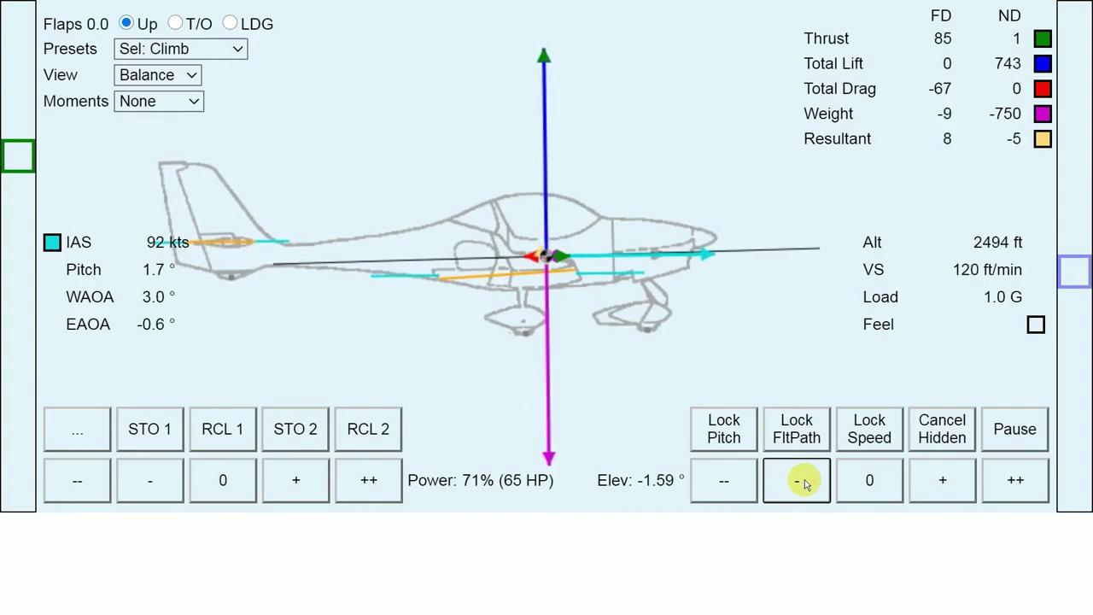
click(803, 482)
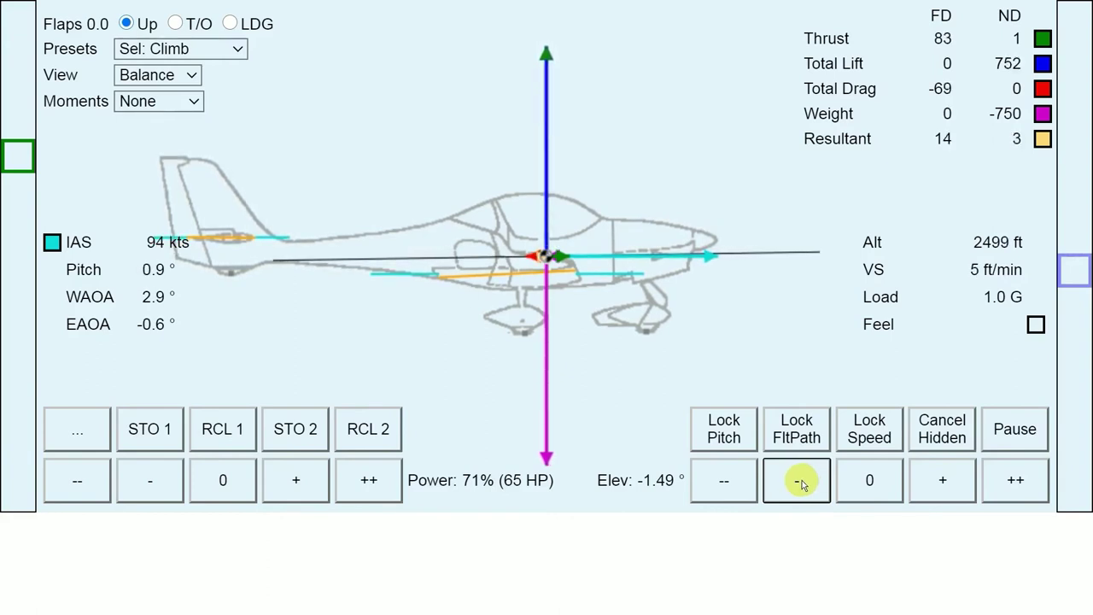
click(801, 481)
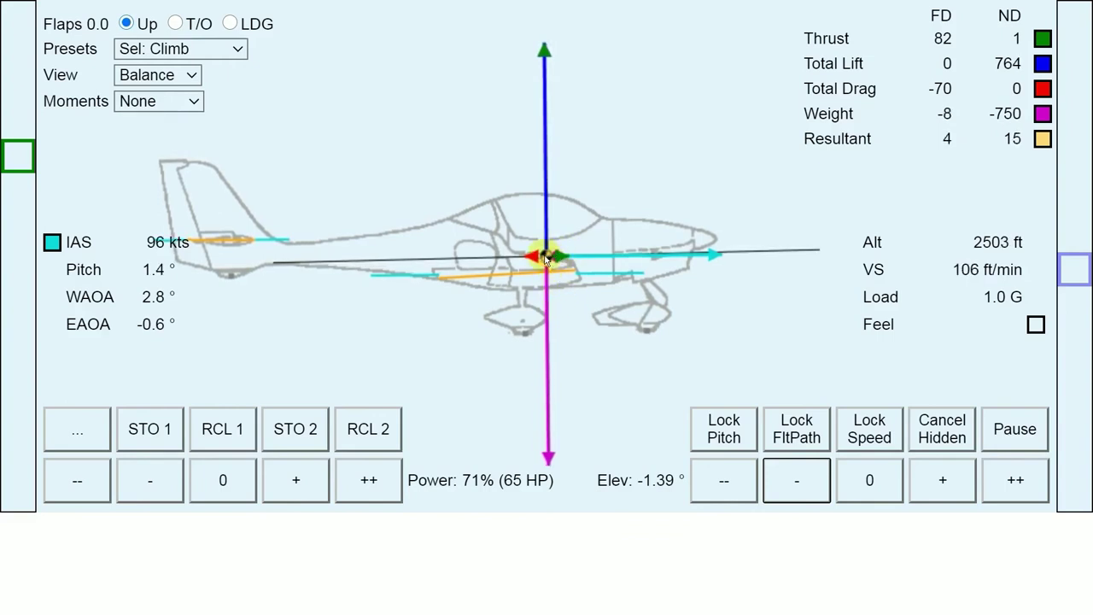
click(808, 486)
click(809, 486)
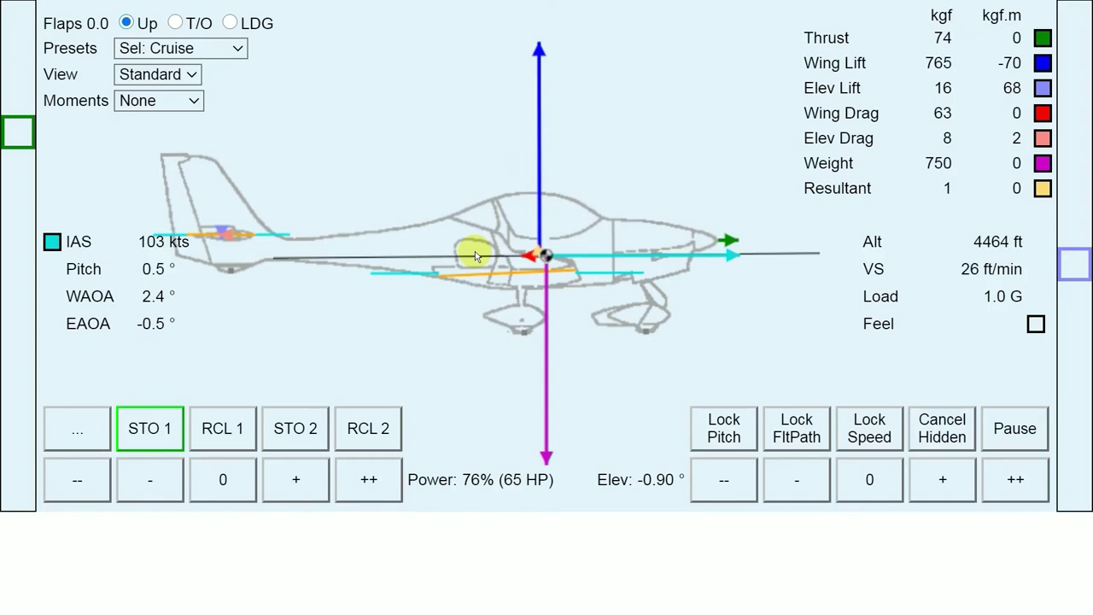
Display the moments on the Cruise preset in the Standard view
click(195, 100)
click(174, 159)
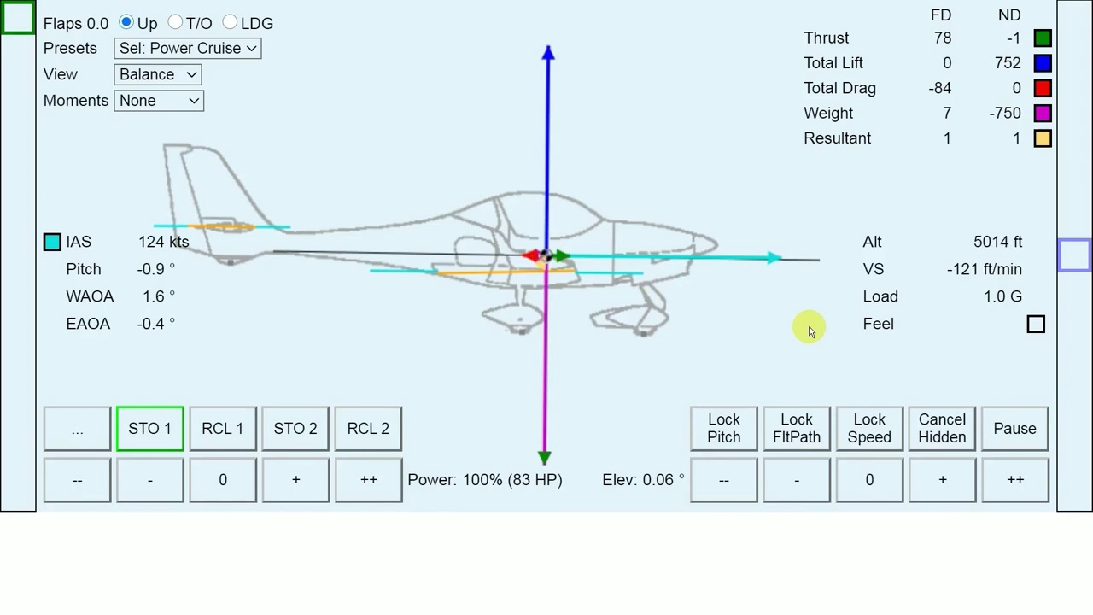
Pause the Power Cruise flight, reduce power to 14%, and run the simulation in short bursts to examine the balance of forces
click(1018, 433)
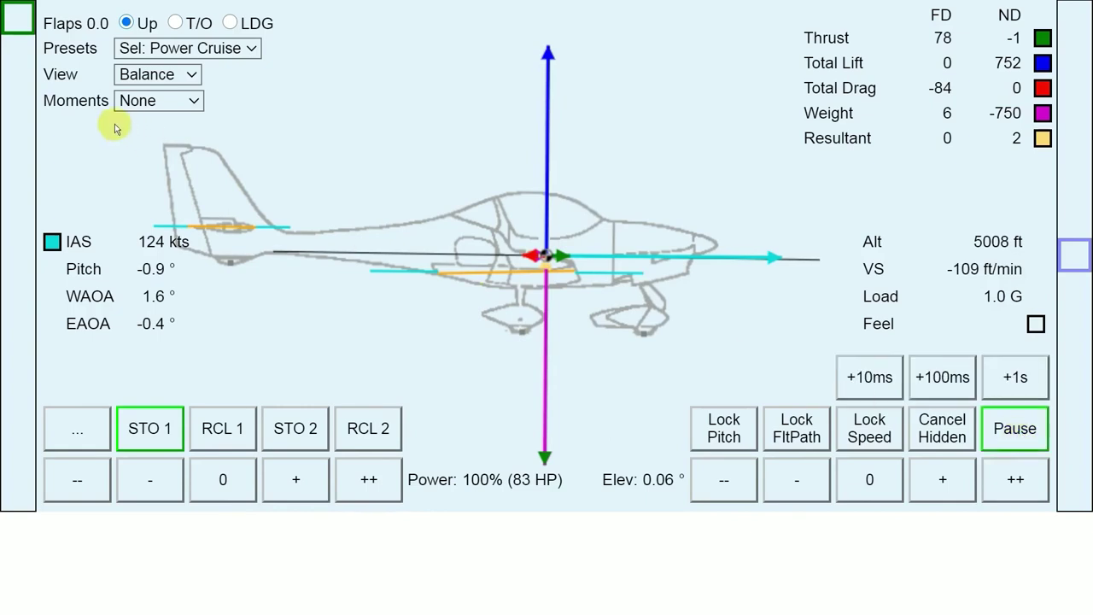
drag(24, 24, 13, 431)
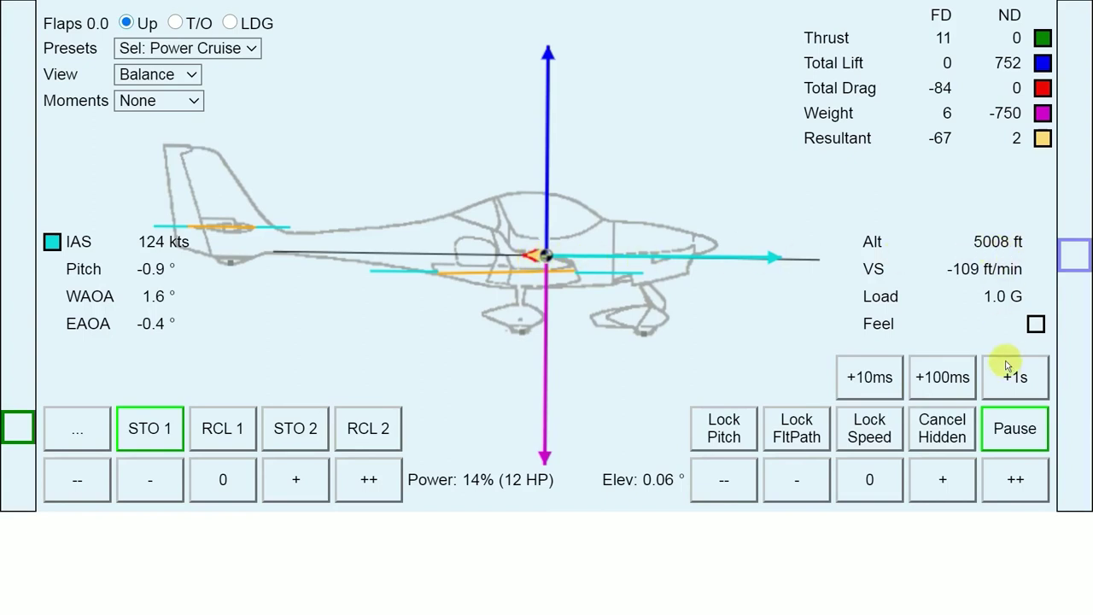
click(1015, 434)
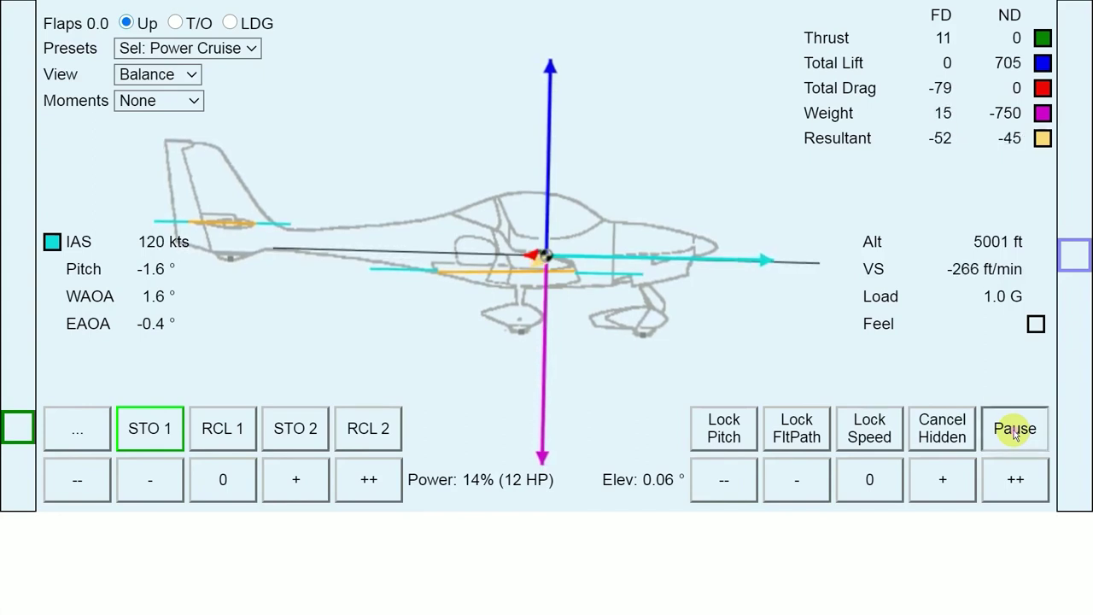
click(1016, 434)
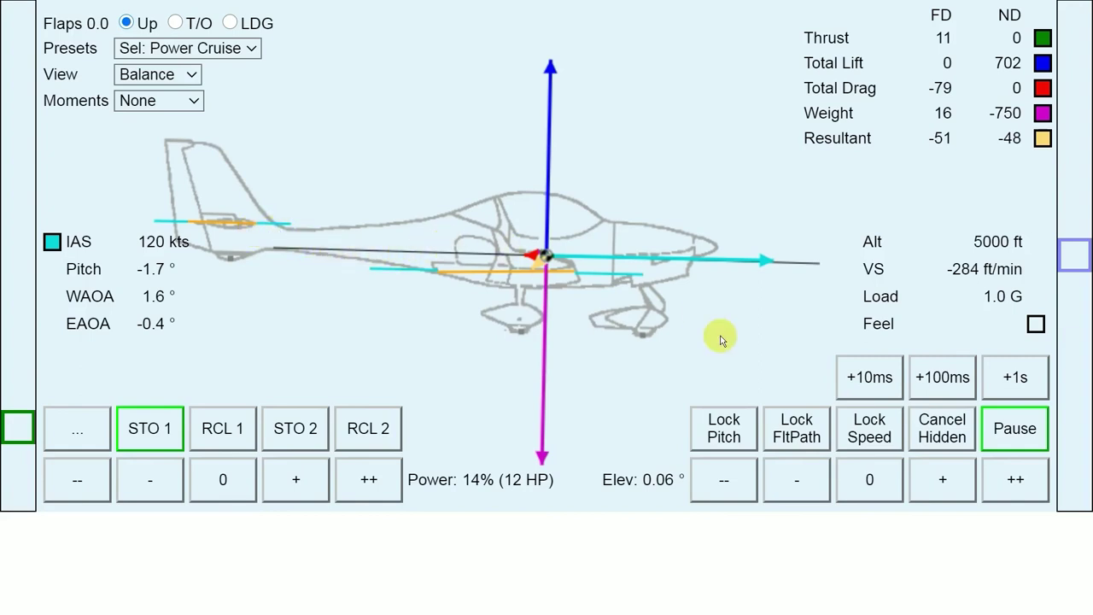
click(1005, 433)
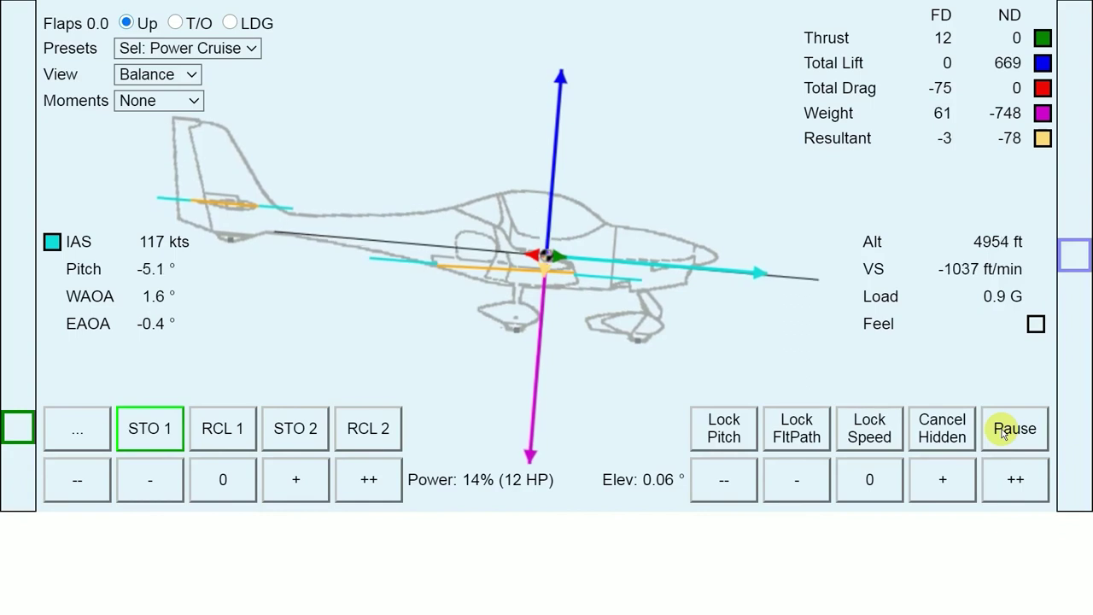
click(1006, 432)
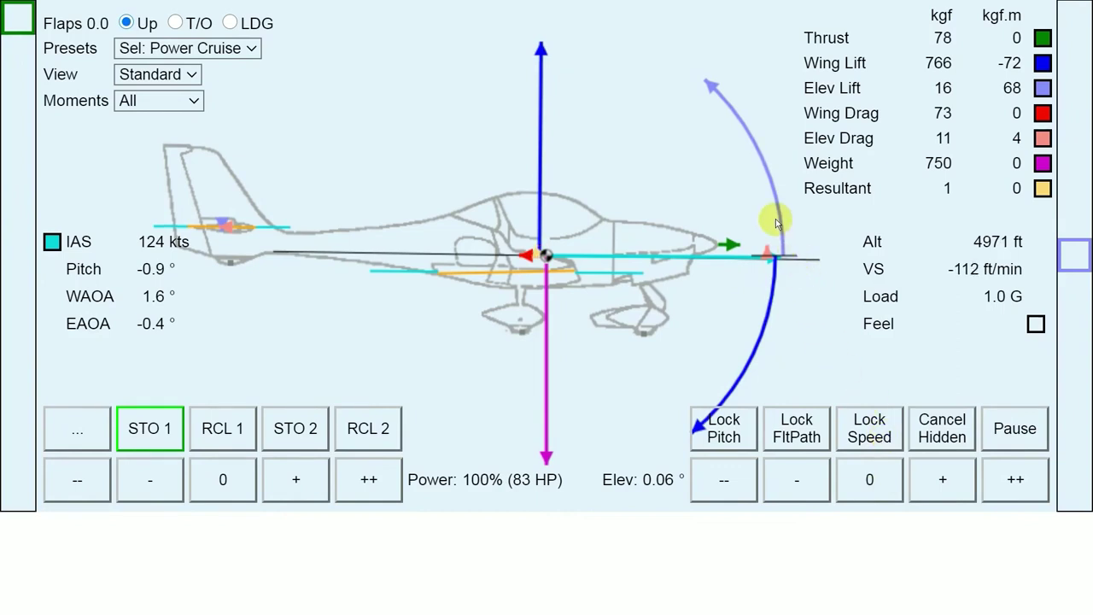
Lock the pitch in Power Cruise, reduce power to 13%, and pause and resume the simulation to examine the moments
click(732, 433)
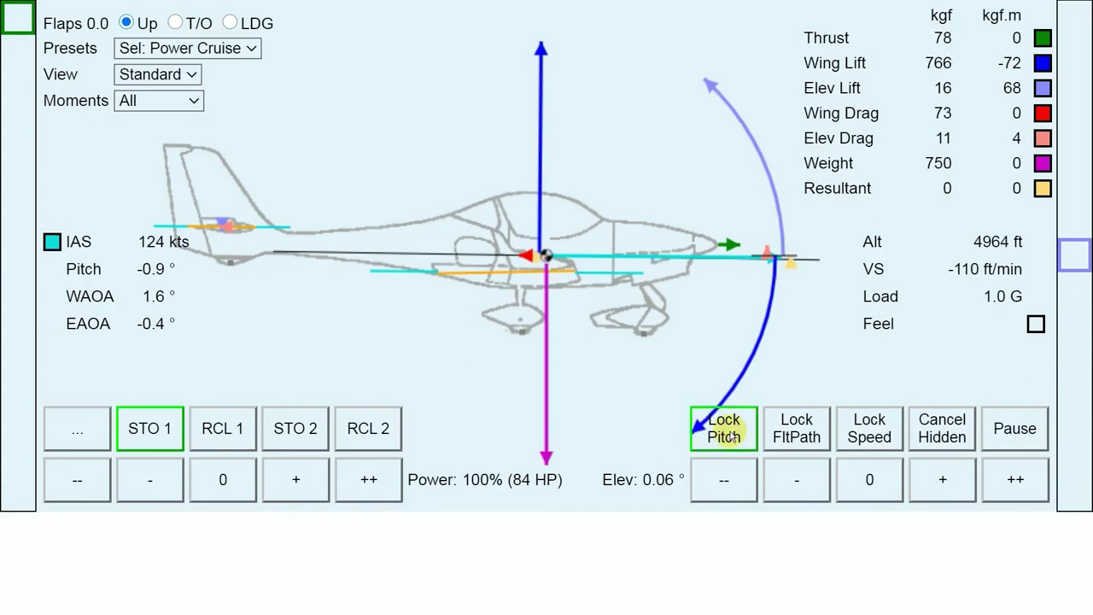
click(19, 30)
drag(19, 29, 18, 431)
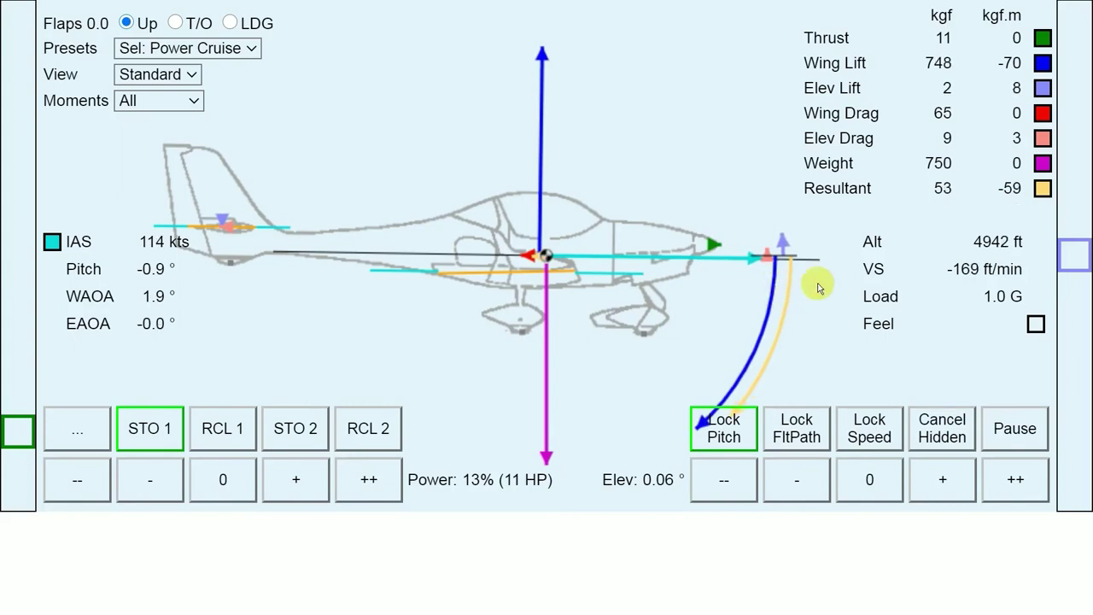
click(1014, 429)
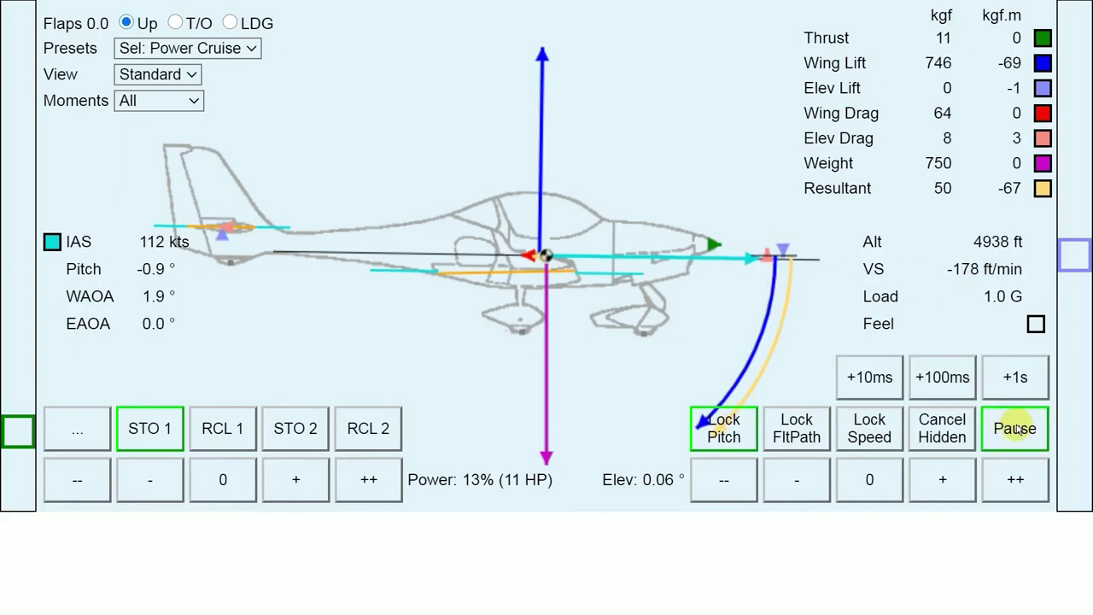
click(1014, 430)
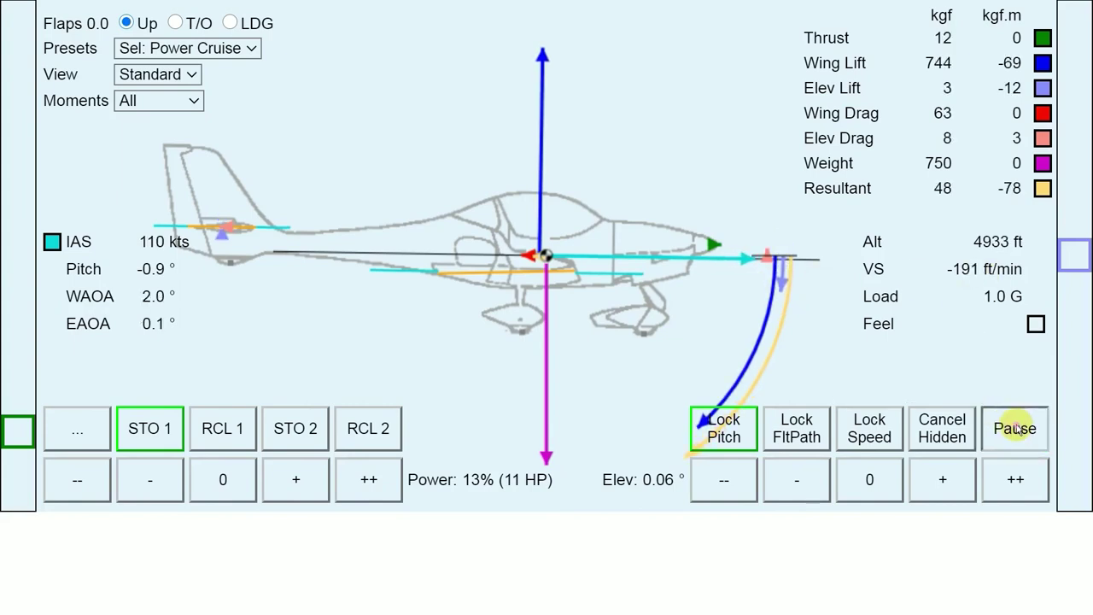
click(1015, 430)
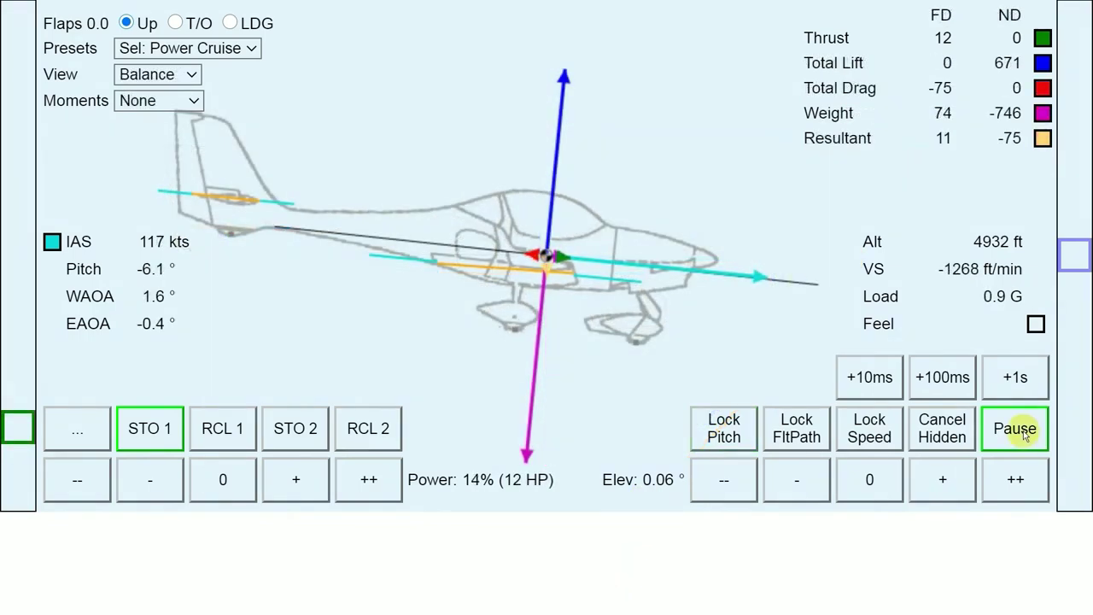
Resume the 14% power descent in the Balance view and pause it again to examine how weight acts along the flight path
click(1026, 436)
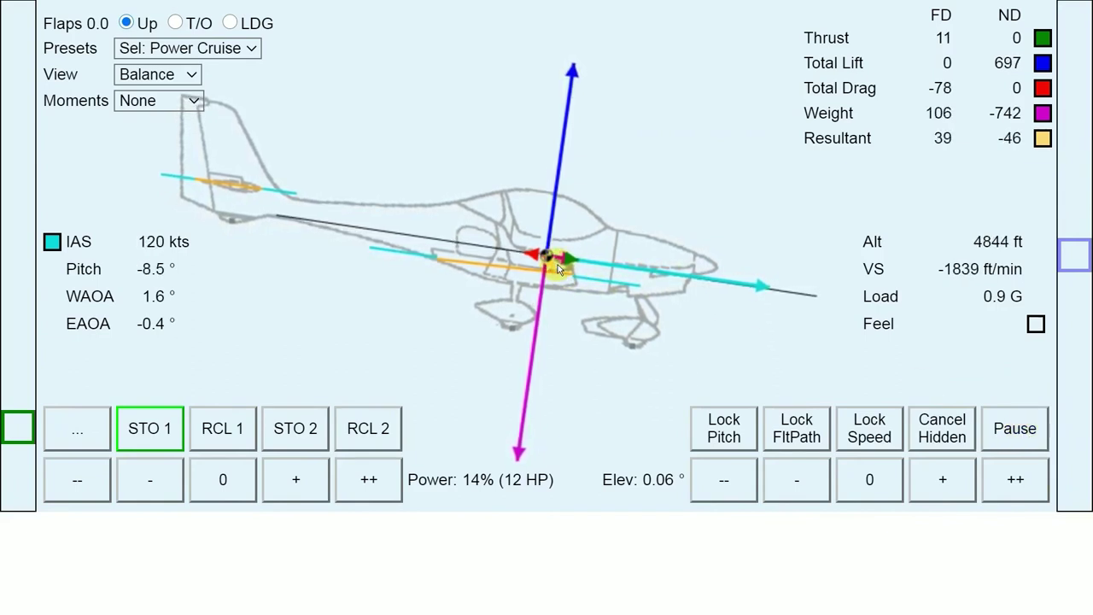
click(1016, 430)
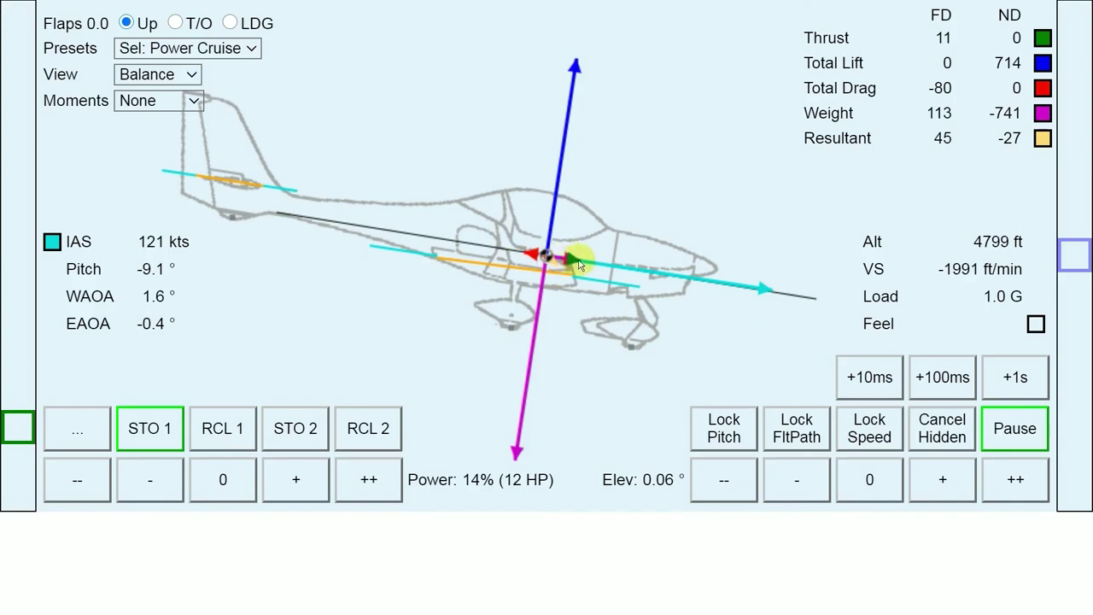
click(1011, 431)
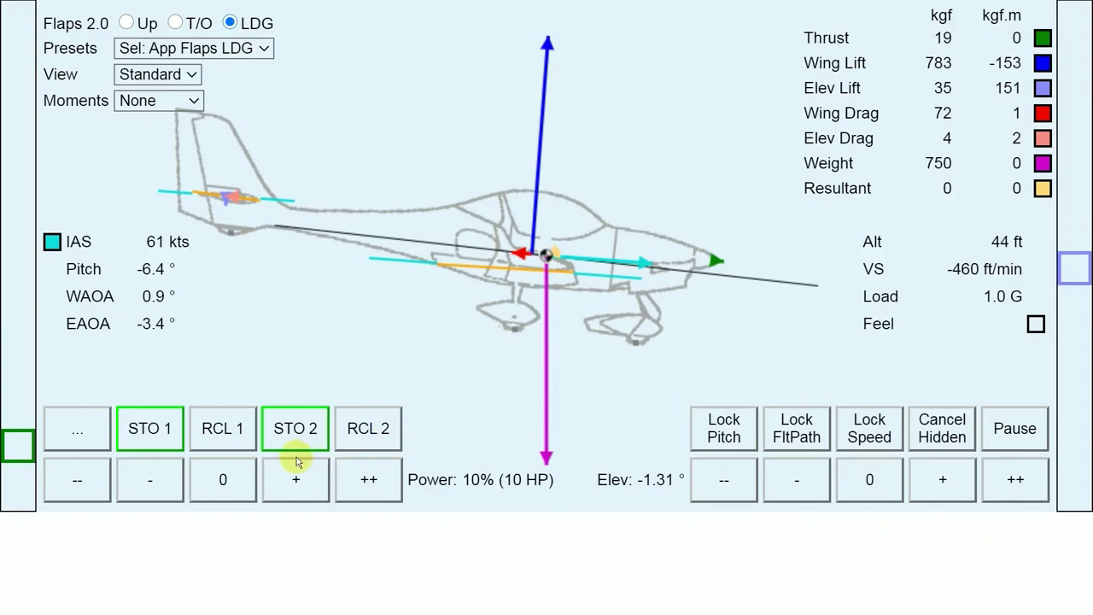
Land with flaps LDG by cutting power to 0%, flaring with the elevator at about -6.82°, and easing it to -2.51°
click(223, 479)
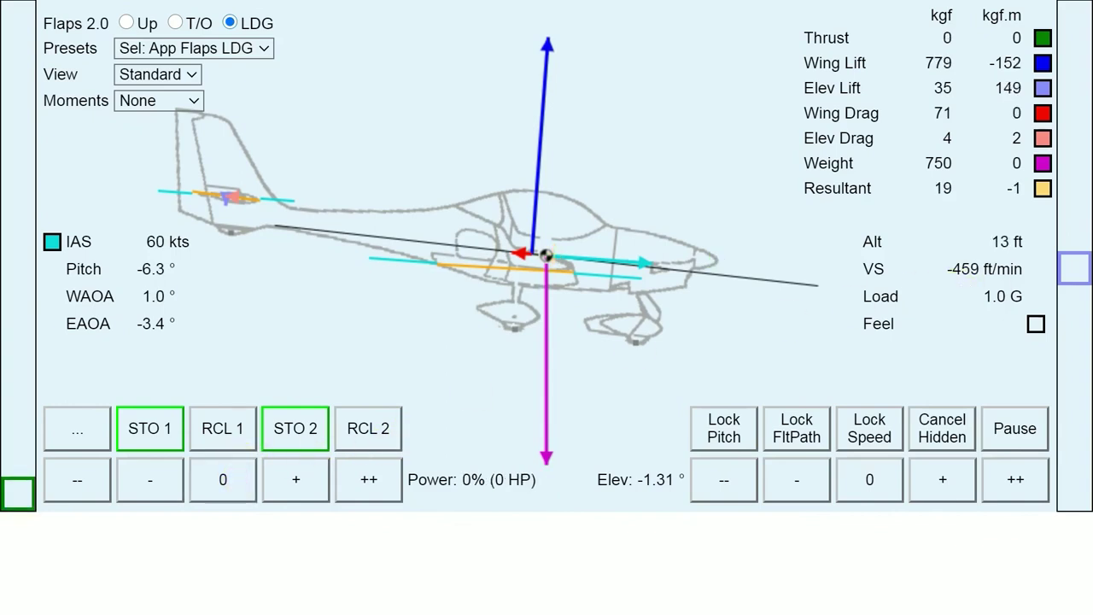
drag(1076, 268, 1084, 325)
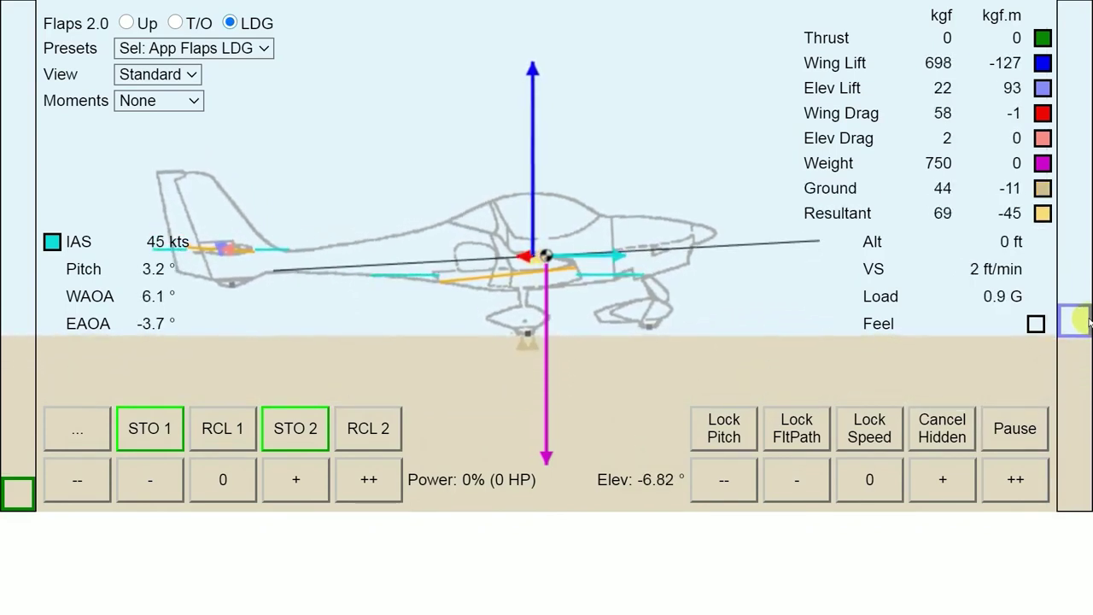
drag(1084, 321, 1086, 293)
drag(1084, 284, 1085, 280)
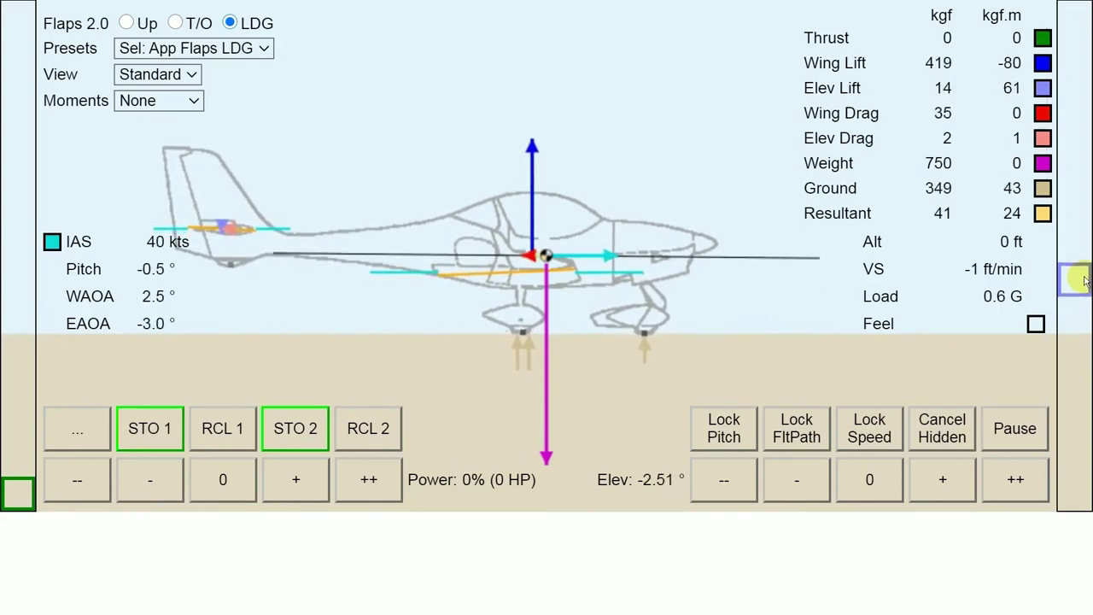